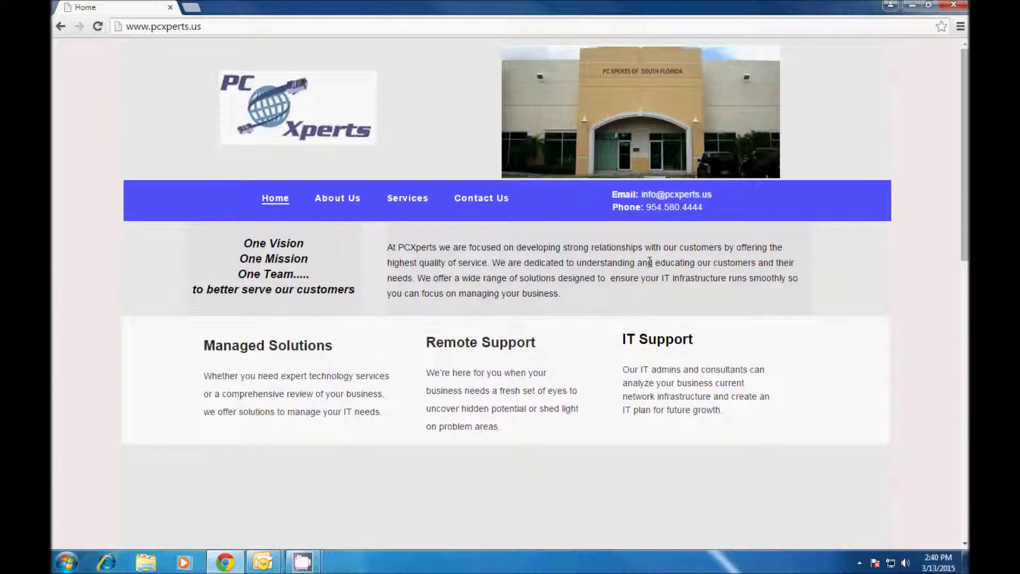
- Launch the Snipping Tool from the Windows accessories
left_click(66, 562)
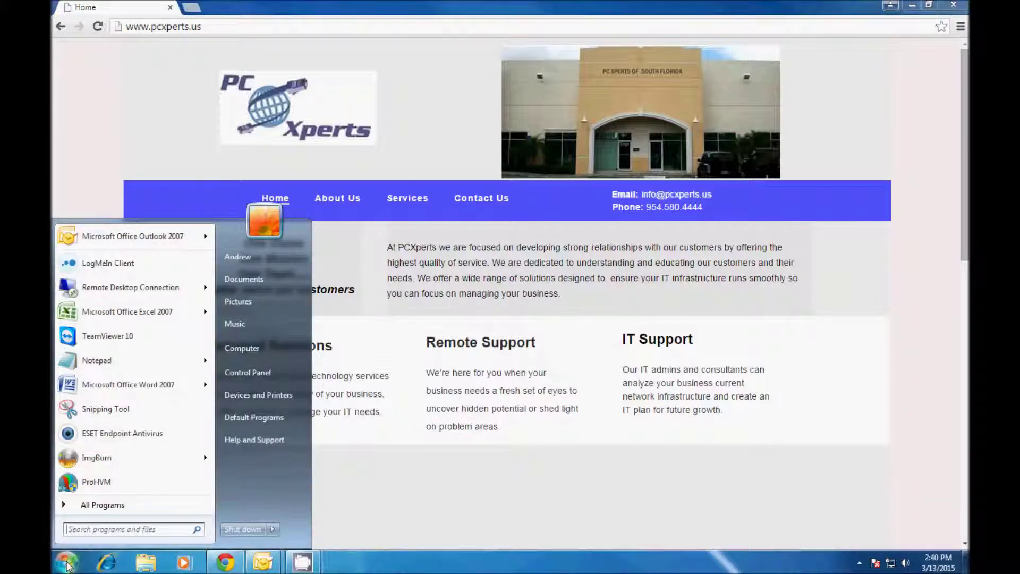
left_click(96, 504)
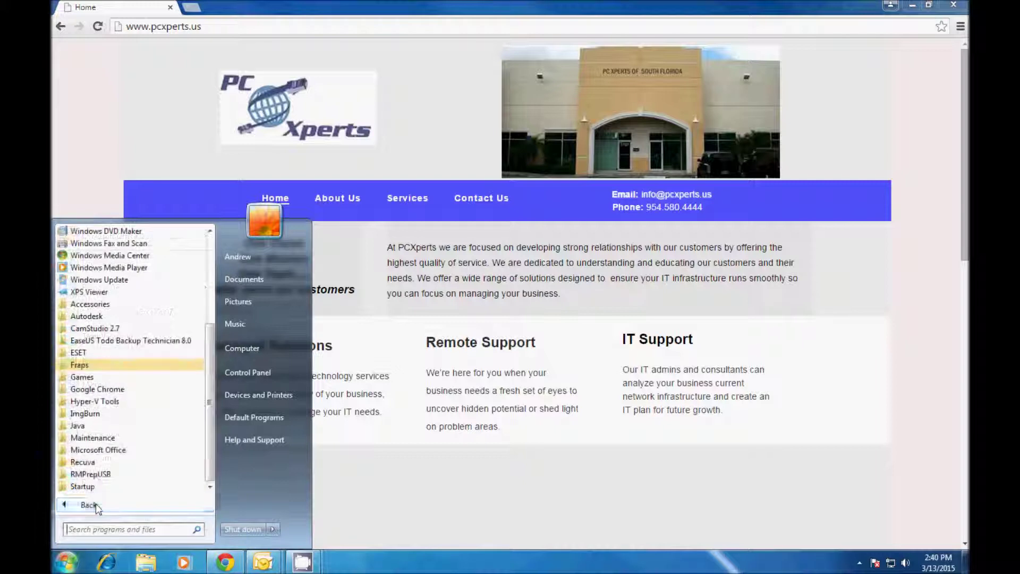
left_click(97, 305)
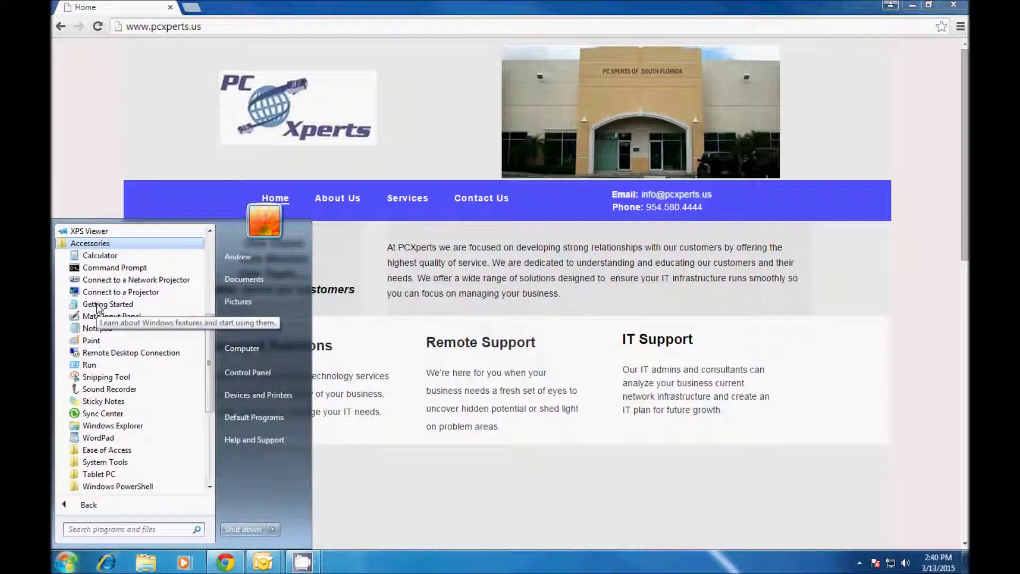
left_click(137, 377)
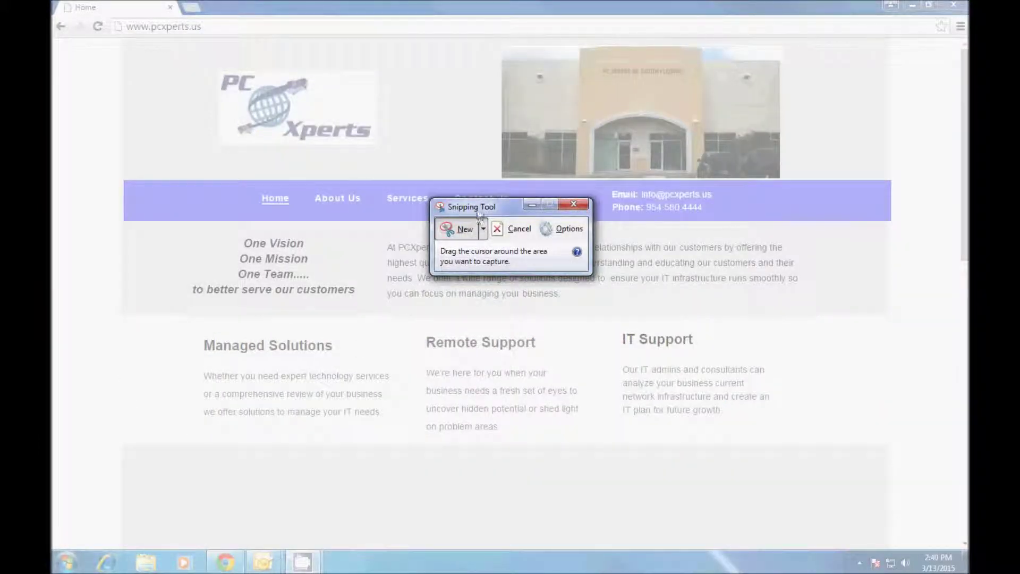
- Capture a rectangular snip of the PC Xperts logo on the web page and move the snip window clear of the page logo
left_click_drag(480, 216, 473, 233)
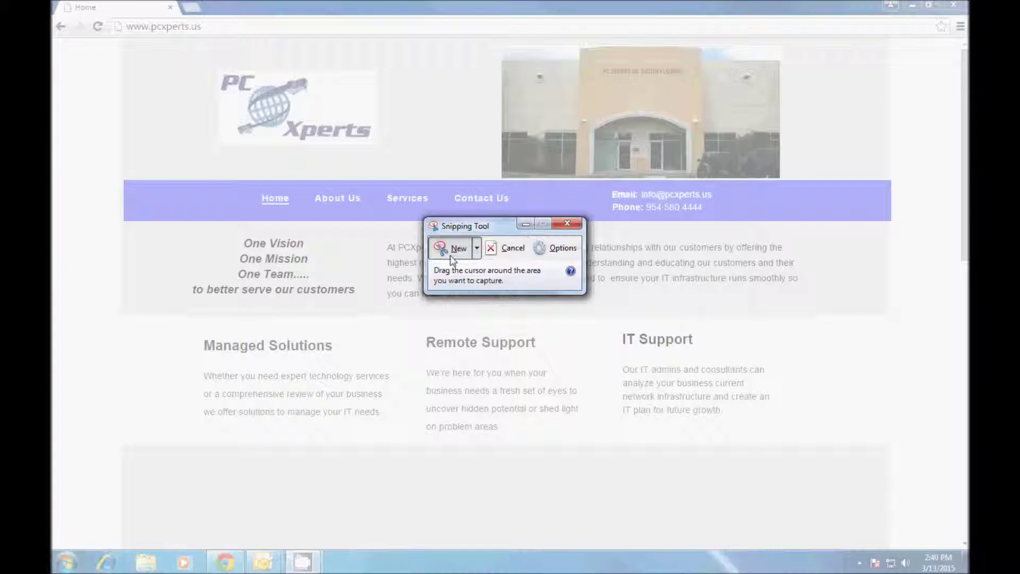
left_click(478, 249)
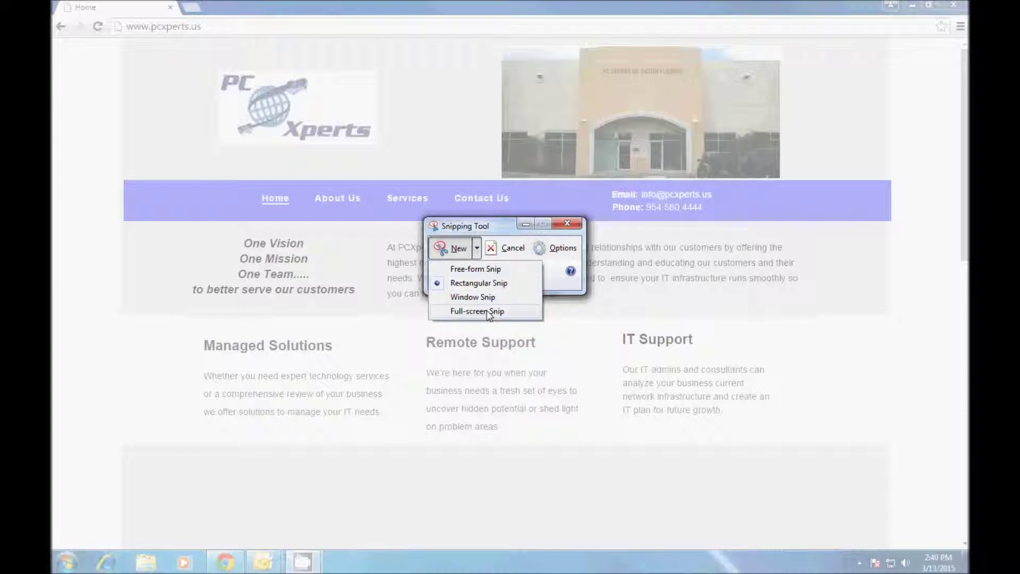
left_click(480, 283)
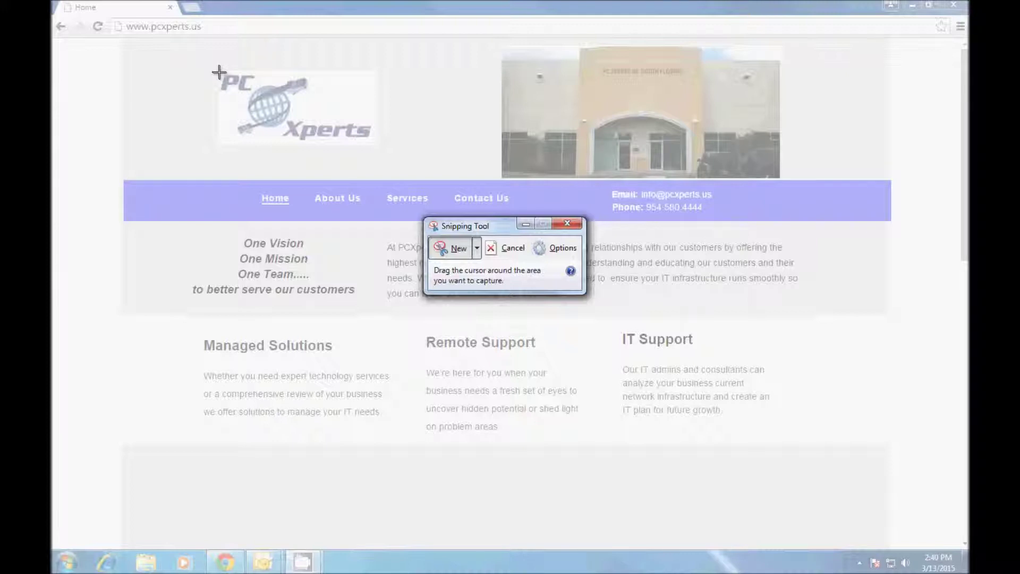
left_click_drag(219, 72, 375, 142)
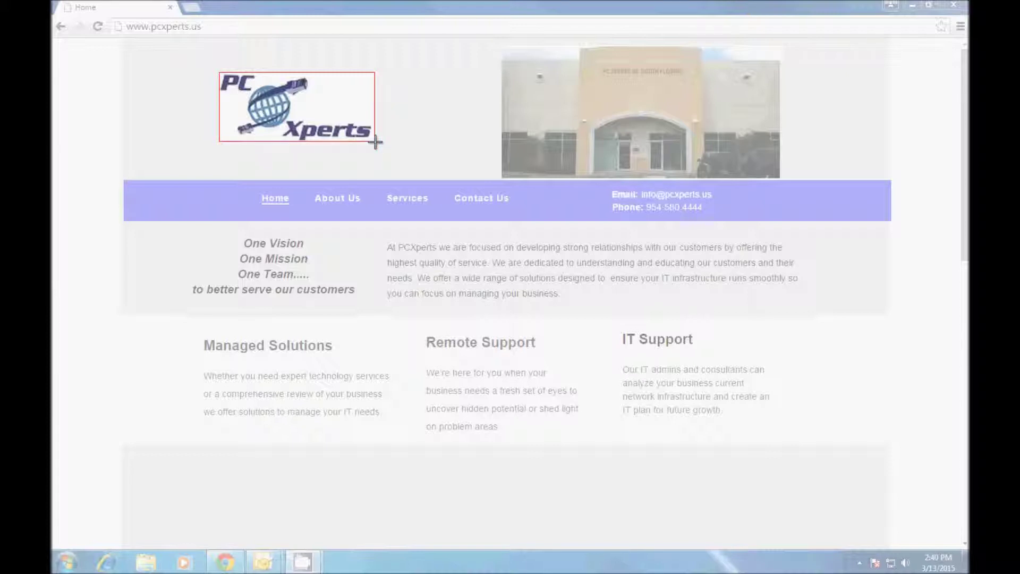
left_click_drag(375, 142, 375, 143)
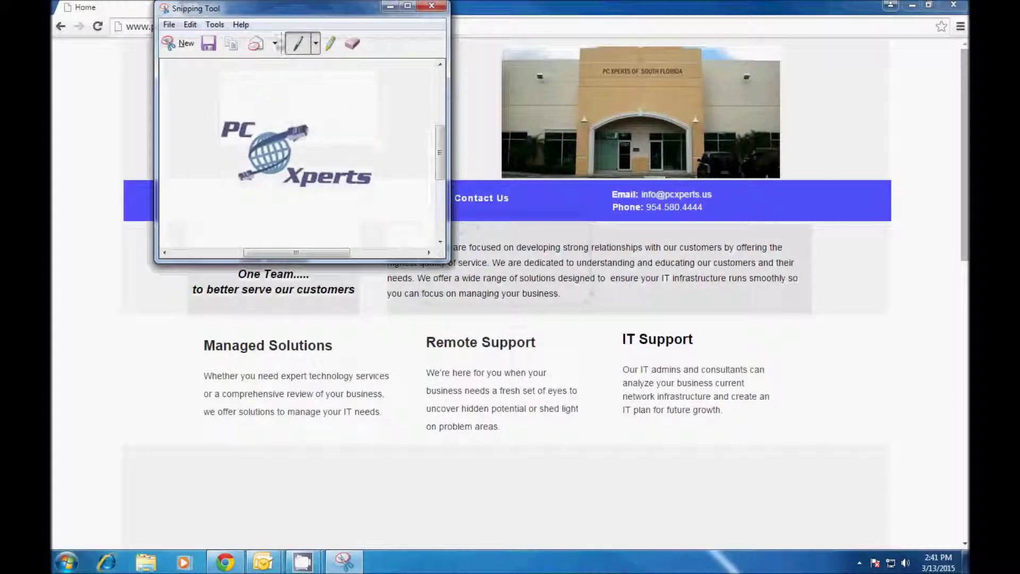
left_click_drag(290, 11, 471, 144)
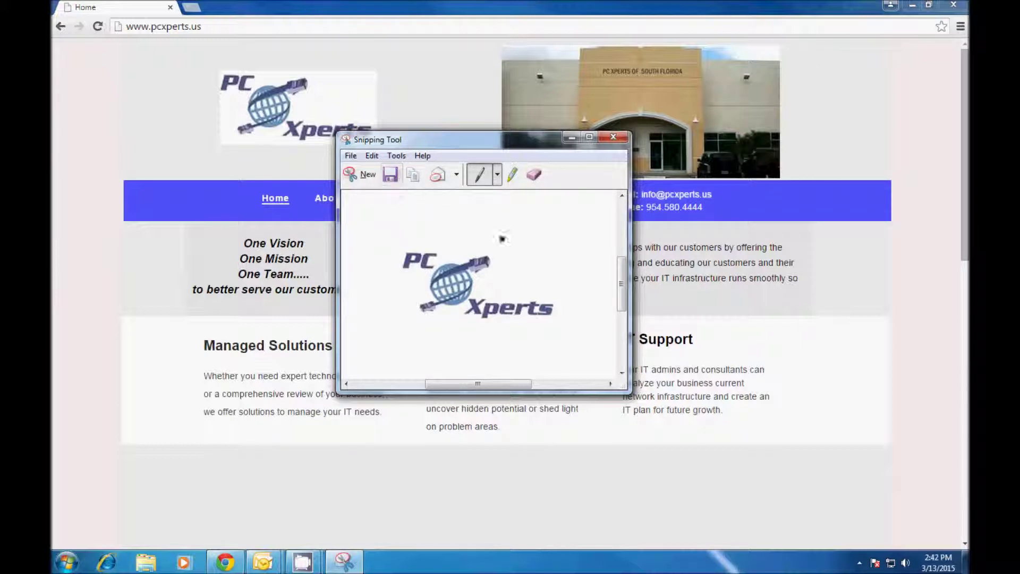
- Draw a red pen curve over the captured logo and a blue pen curve above it
left_click(497, 176)
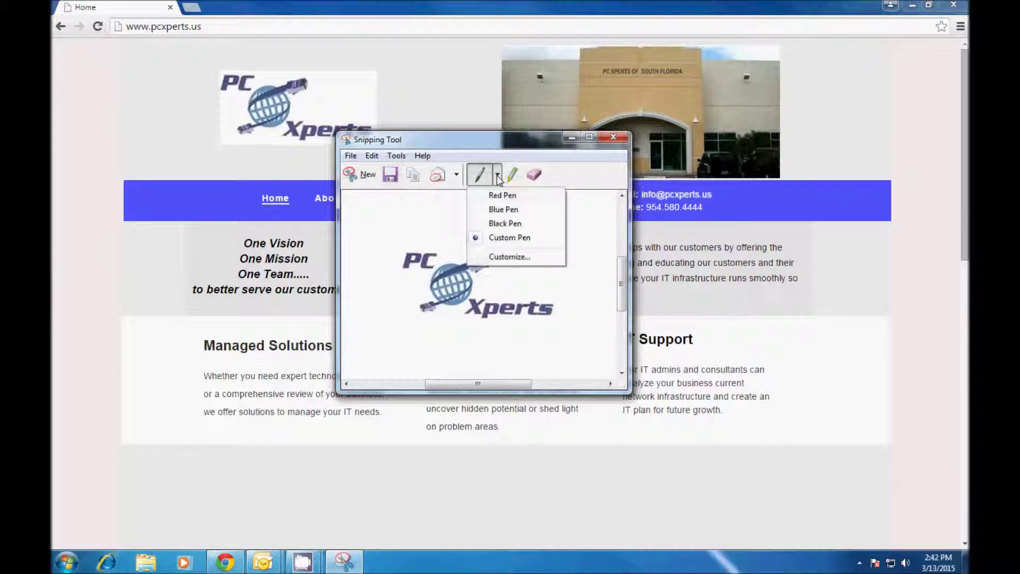
left_click(505, 196)
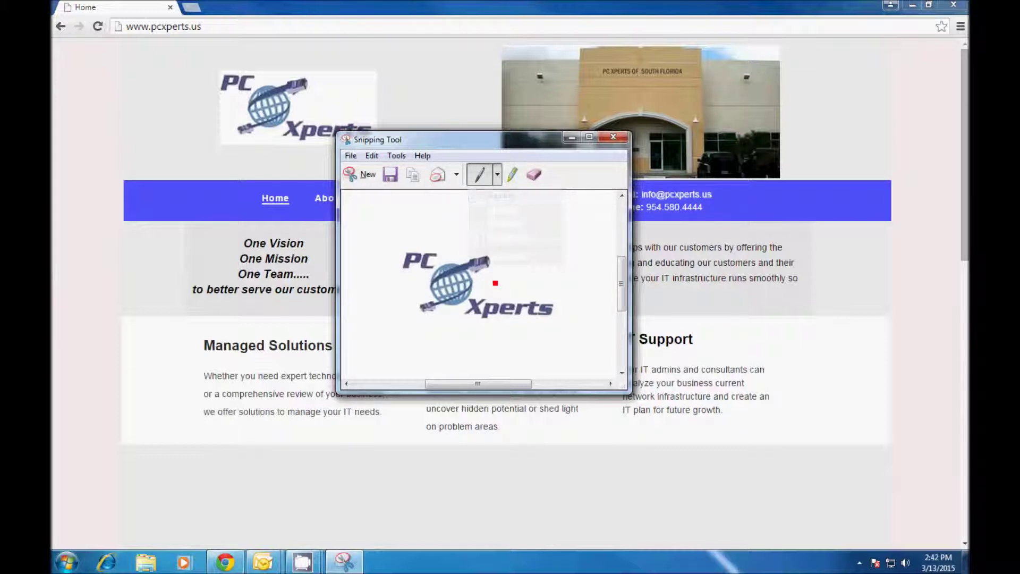
left_click_drag(478, 259, 525, 259)
left_click(497, 176)
left_click(497, 207)
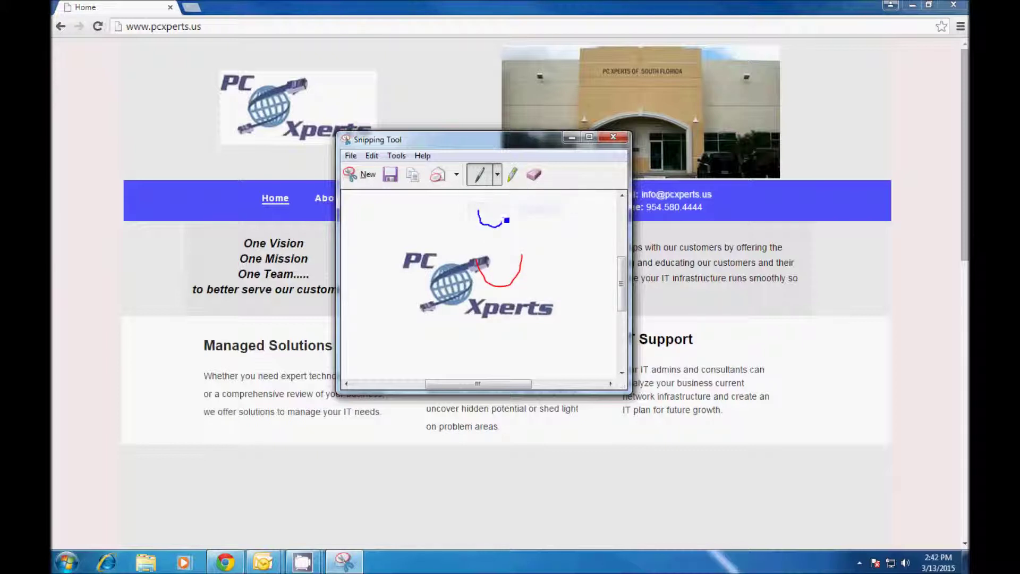
- Customize the pen to lime, medium point and round tip, and draw a freehand stroke over the logo's globe
left_click(497, 176)
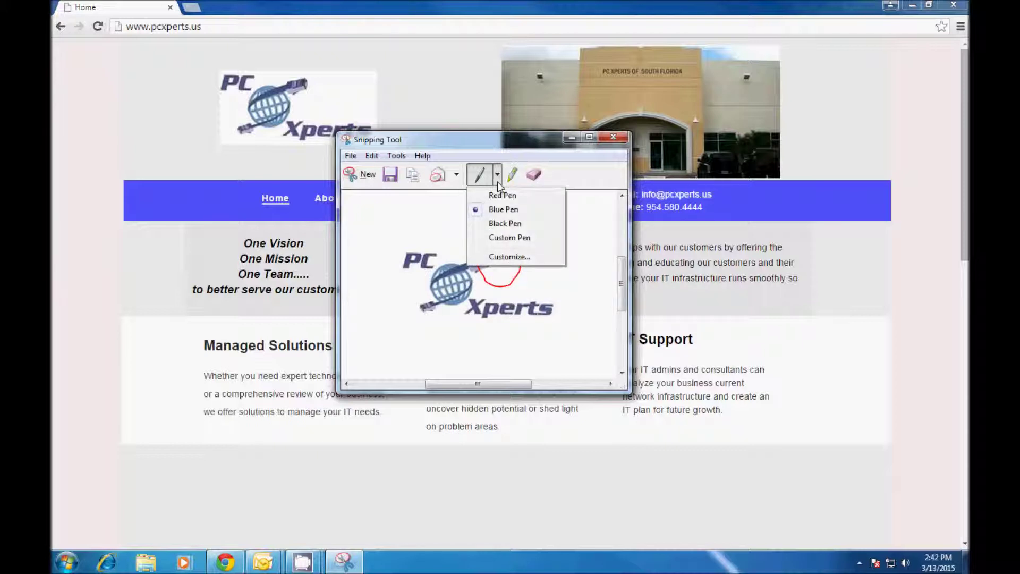
left_click(505, 237)
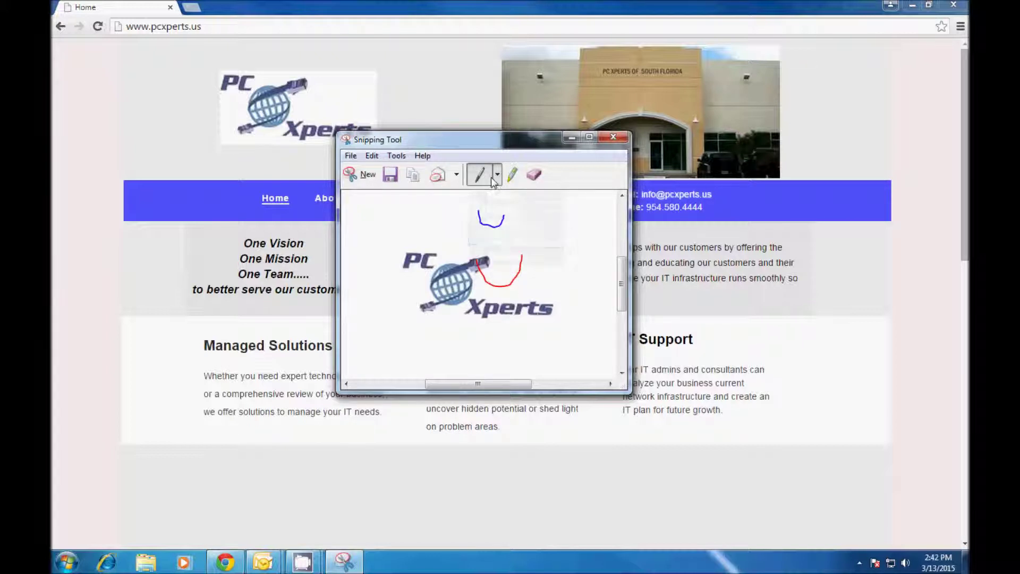
left_click(497, 176)
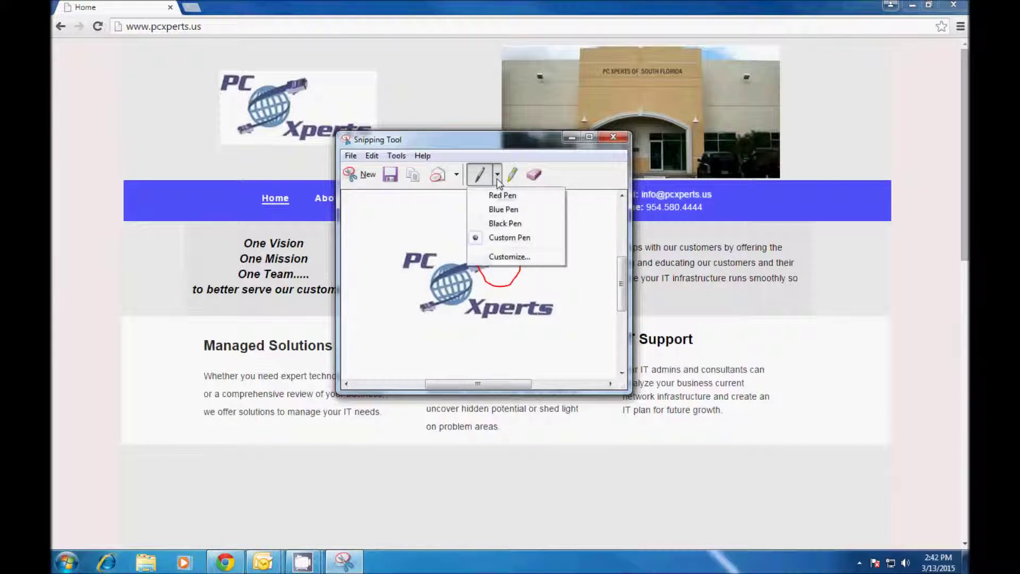
left_click(509, 257)
left_click(517, 204)
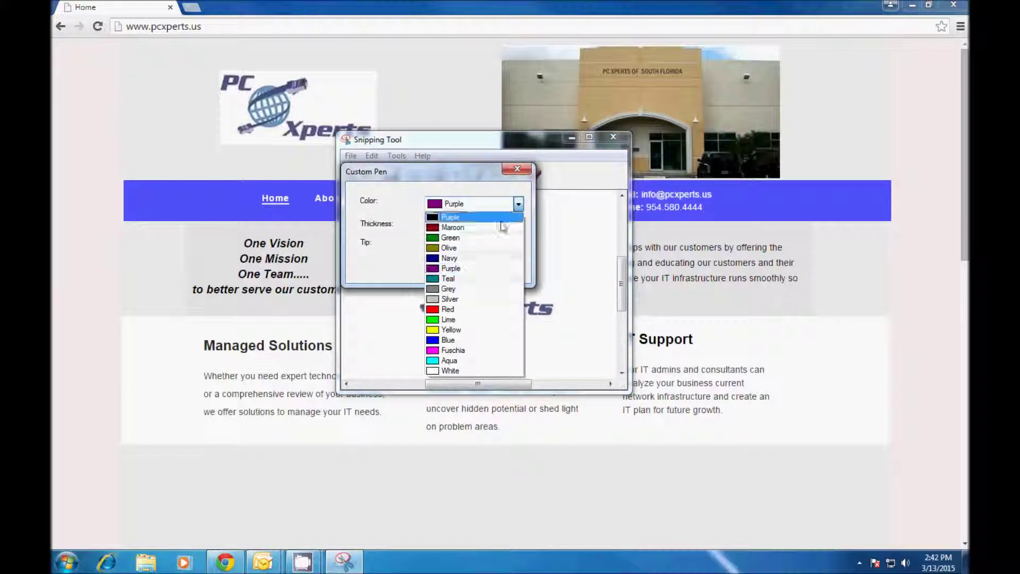
left_click(470, 319)
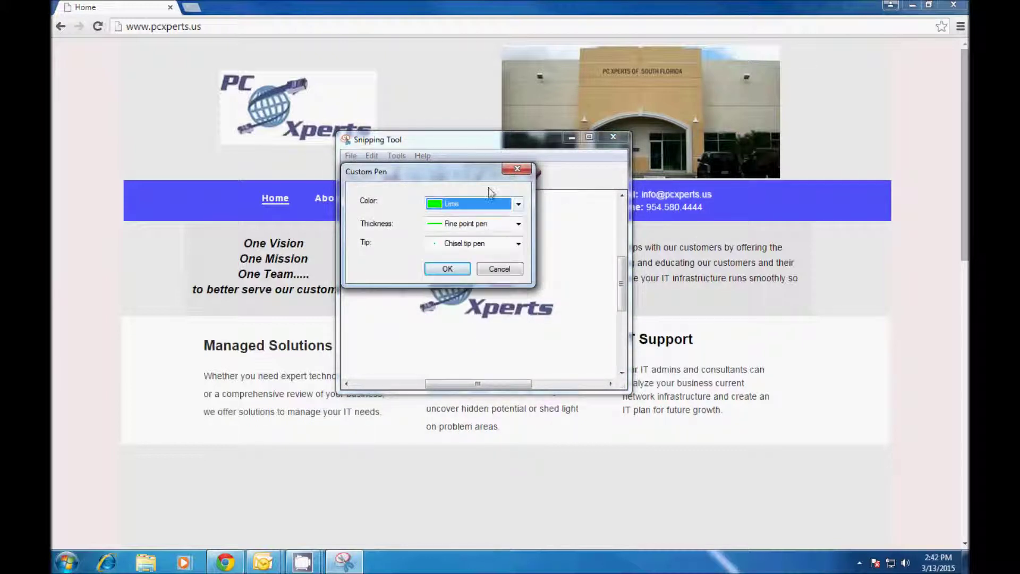
left_click(519, 224)
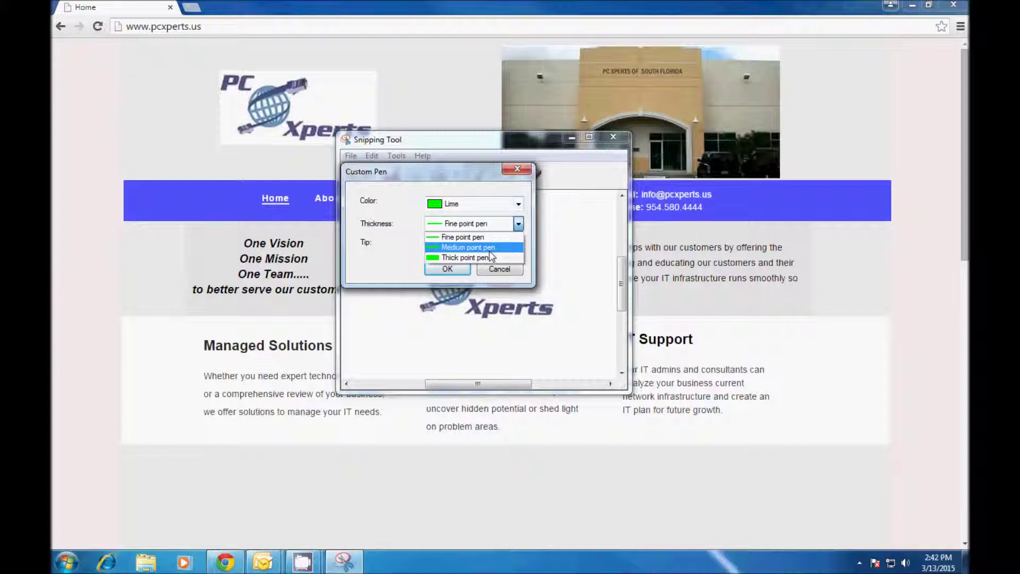
left_click(493, 243)
left_click(518, 244)
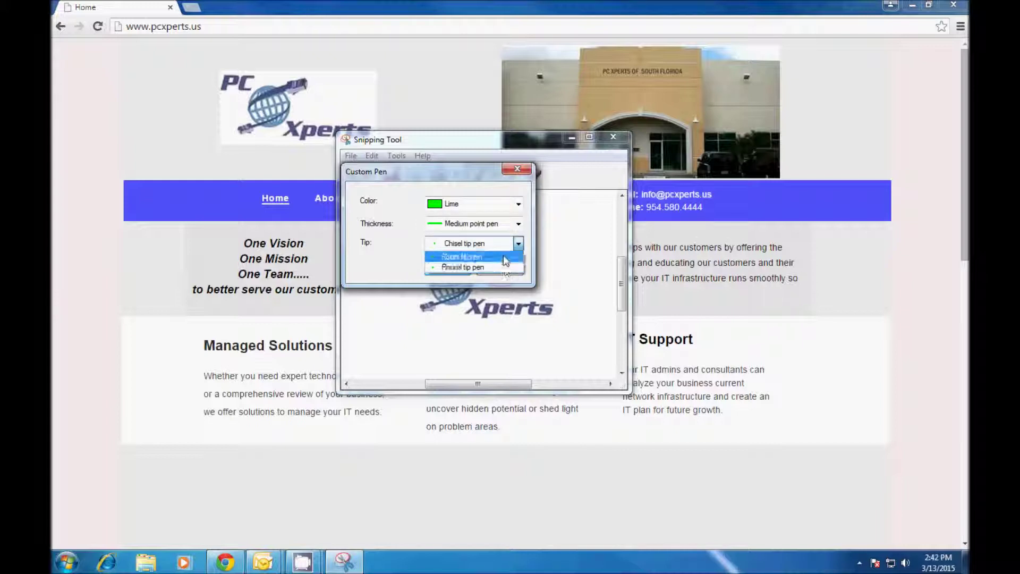
left_click(496, 267)
left_click(452, 274)
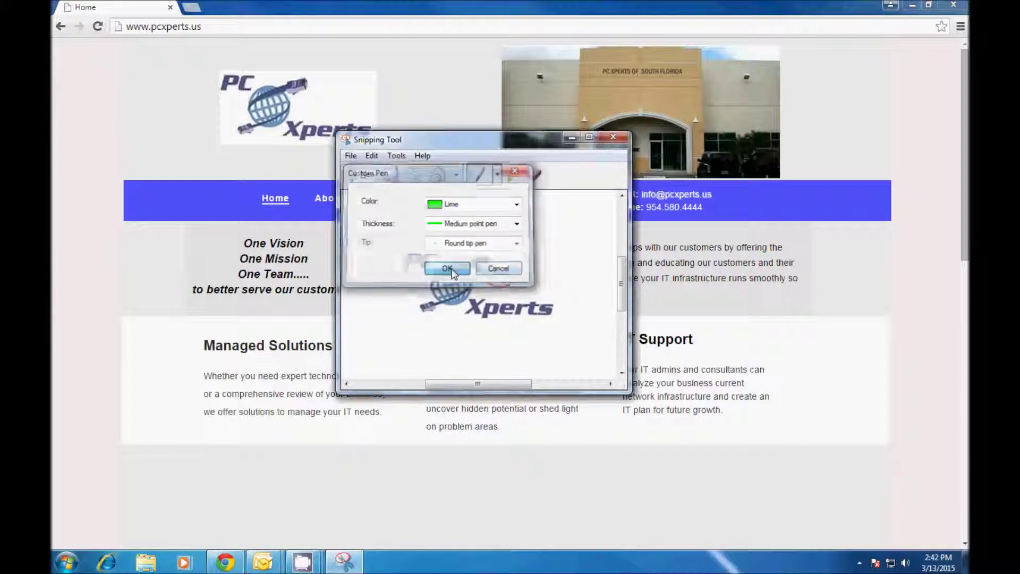
mouse_move(481, 245)
left_mouse_down()
mouse_move(445, 261)
mouse_move(455, 299)
mouse_move(440, 254)
left_mouse_up()
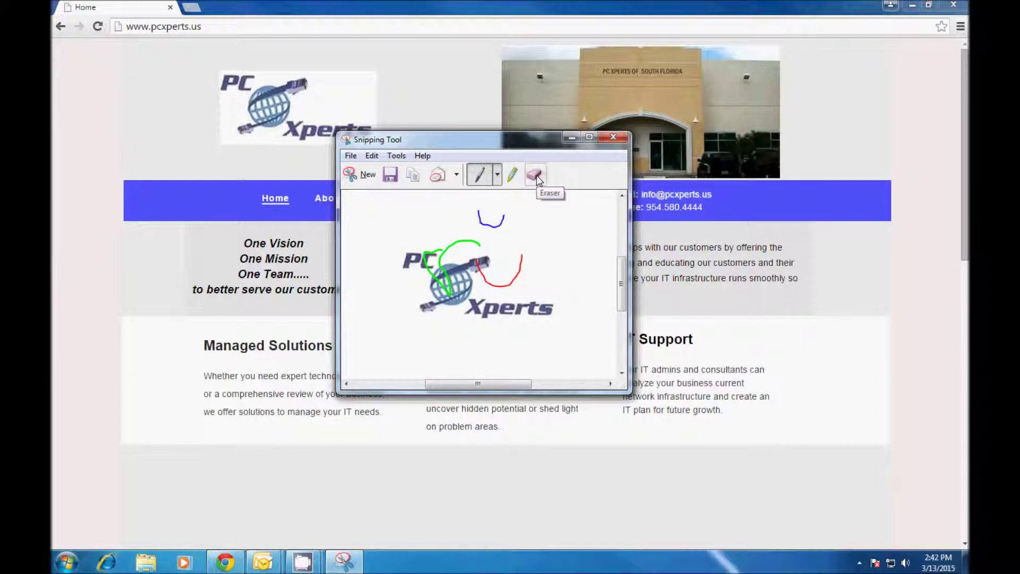
- Erase the blue, green and red pen strokes from the snip
left_click(537, 177)
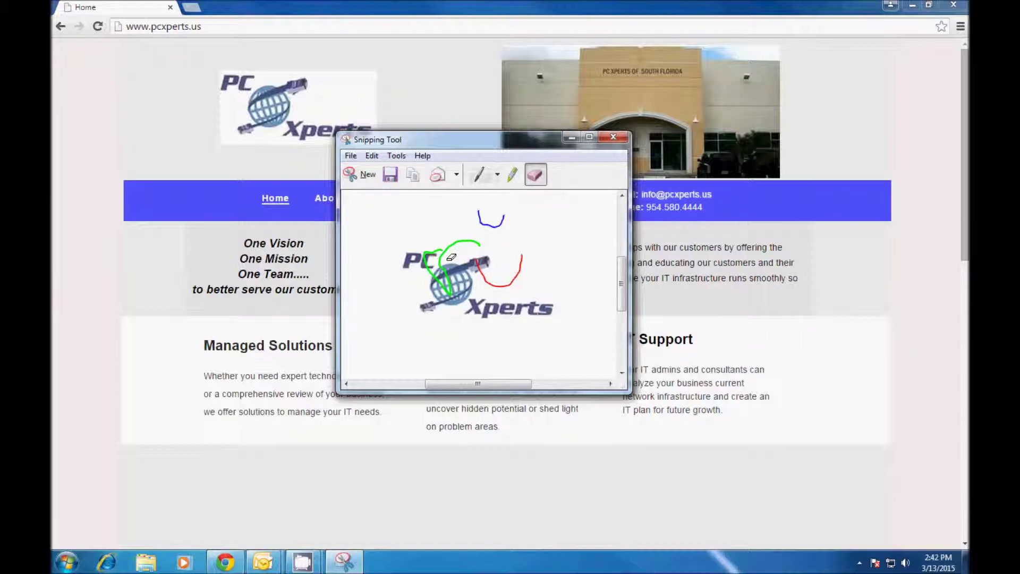
left_click(490, 223)
left_click(452, 252)
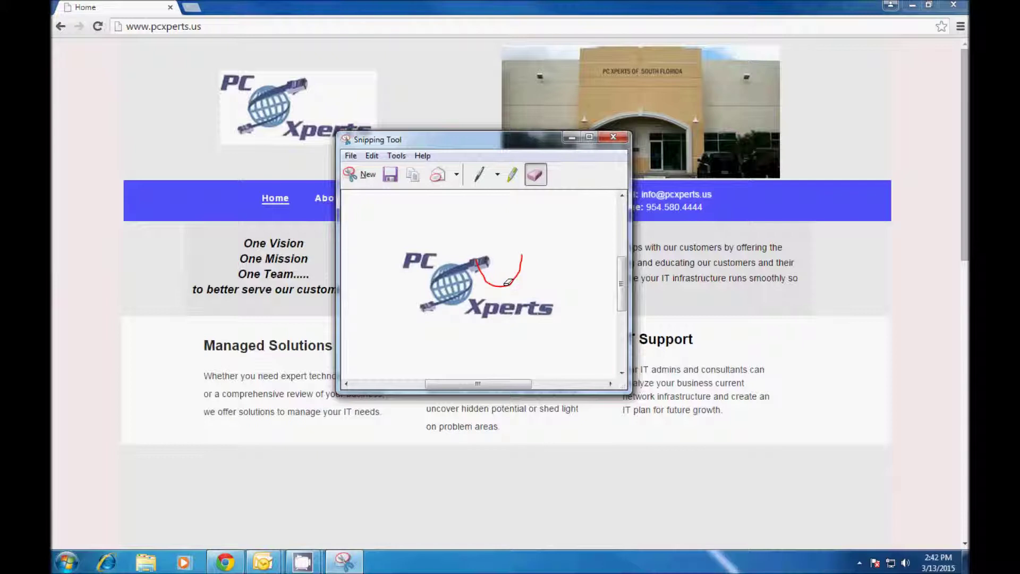
left_click(525, 262)
- Highlight the words "PC" and "Xperts" in the captured logo with the yellow highlighter
left_click(513, 175)
left_click_drag(407, 261, 438, 261)
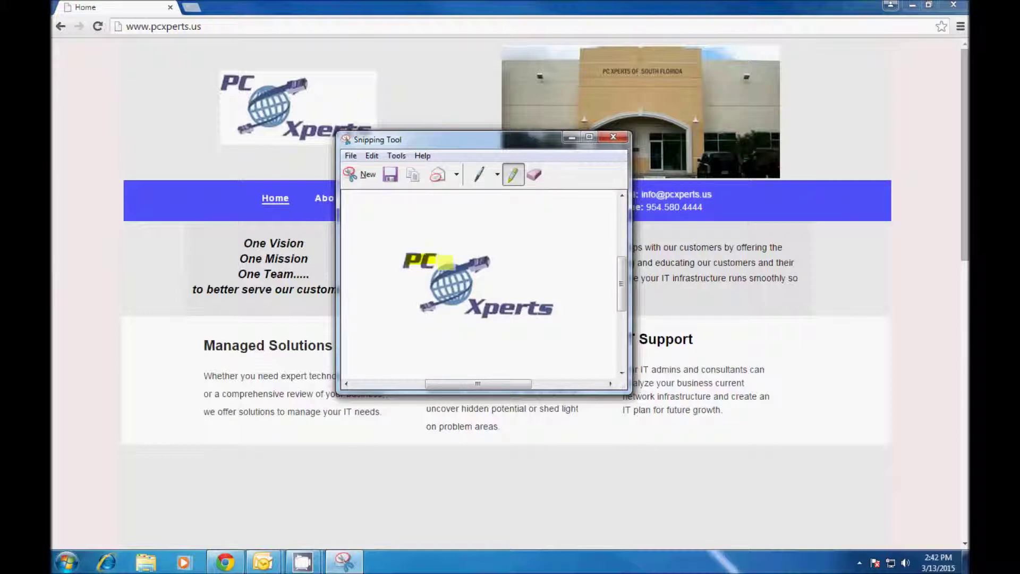
left_click_drag(481, 311, 555, 311)
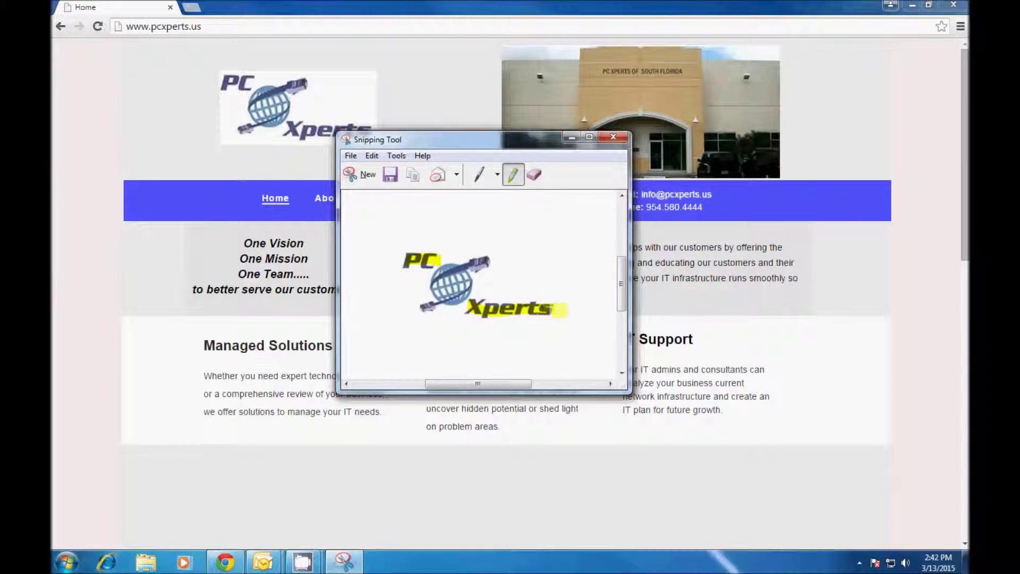
- Erase both yellow highlights from the captured logo
left_click(540, 175)
left_click(433, 259)
left_click(510, 310)
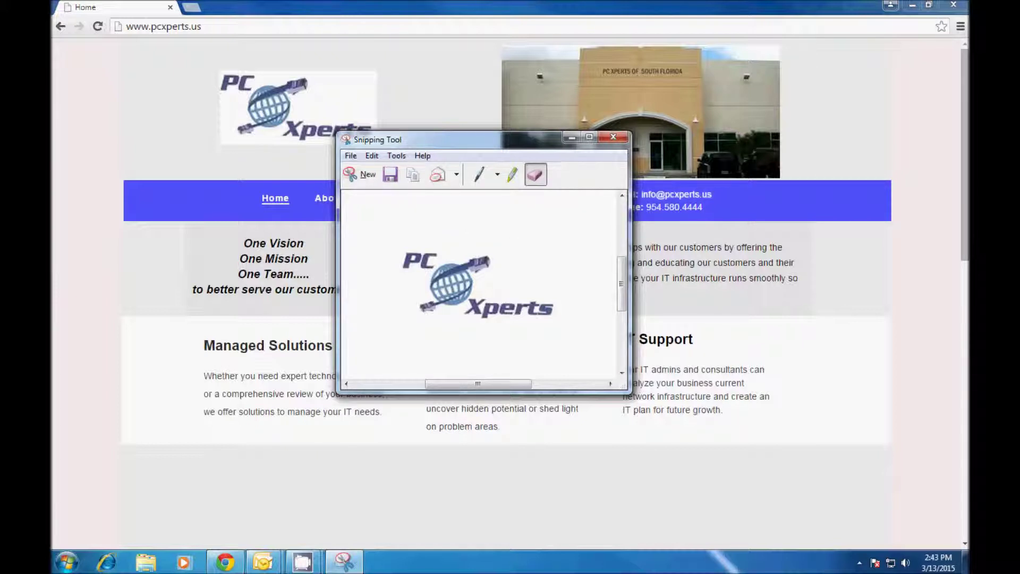
- Switch to the new Outlook message, paste the captured logo above the signature, and move the message window out of the way
left_click_drag(661, 122, 643, 91)
left_click(548, 248)
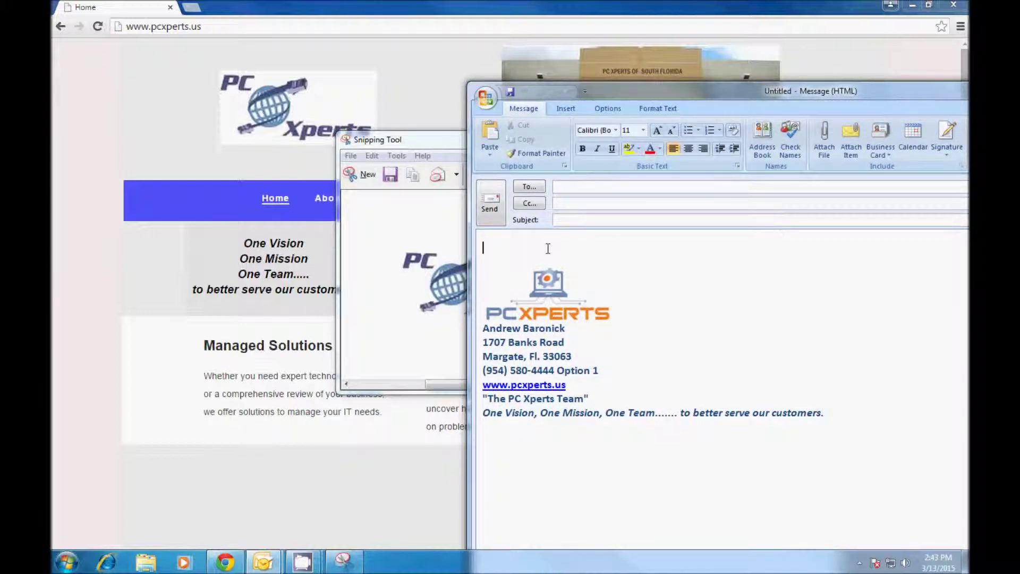
right_click(545, 242)
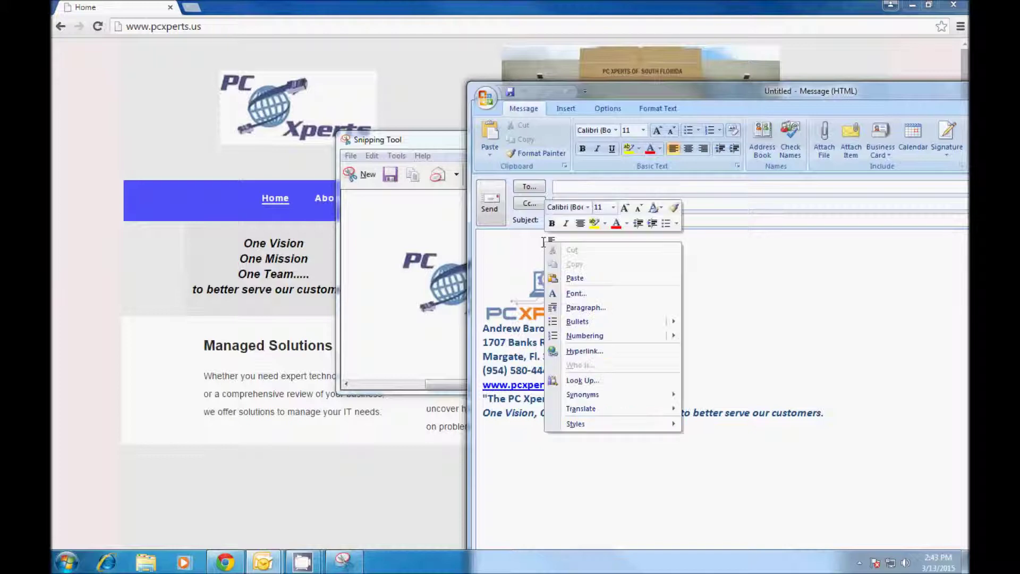
left_click(573, 277)
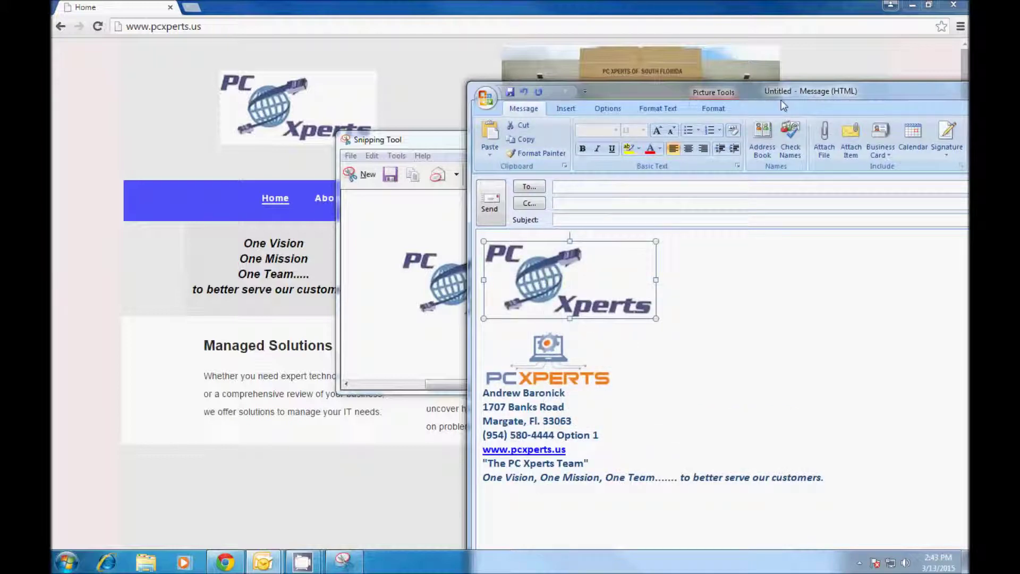
left_click_drag(781, 96, 1015, 97)
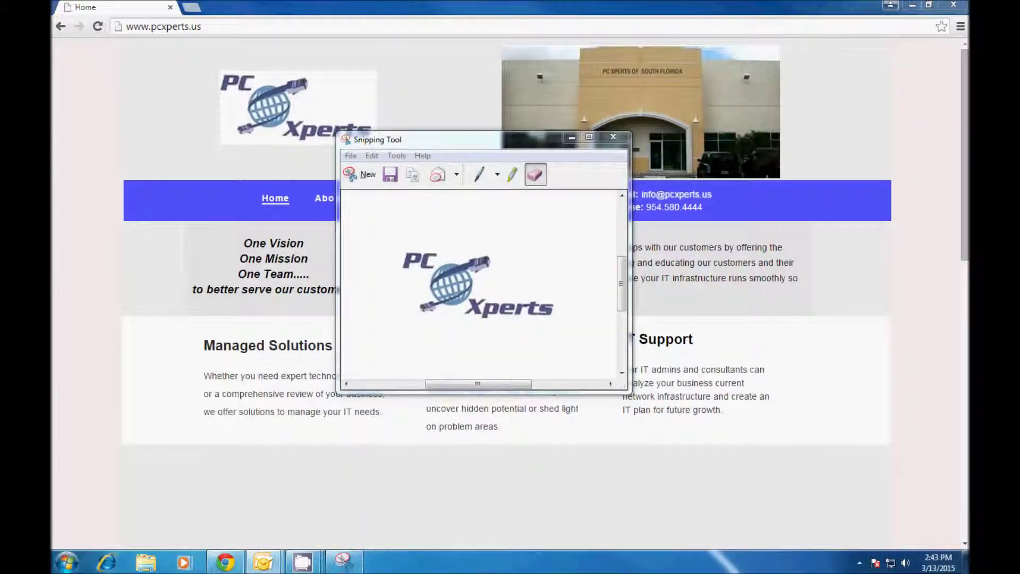
- Copy the captured logo to the clipboard from the Snipping Tool
left_click(413, 178)
left_click(373, 156)
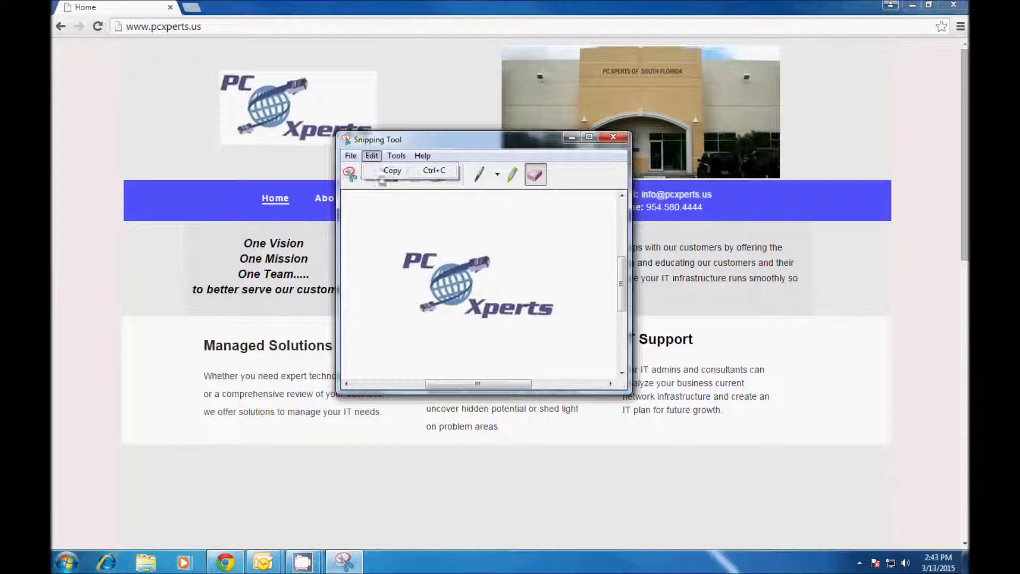
left_click(579, 245)
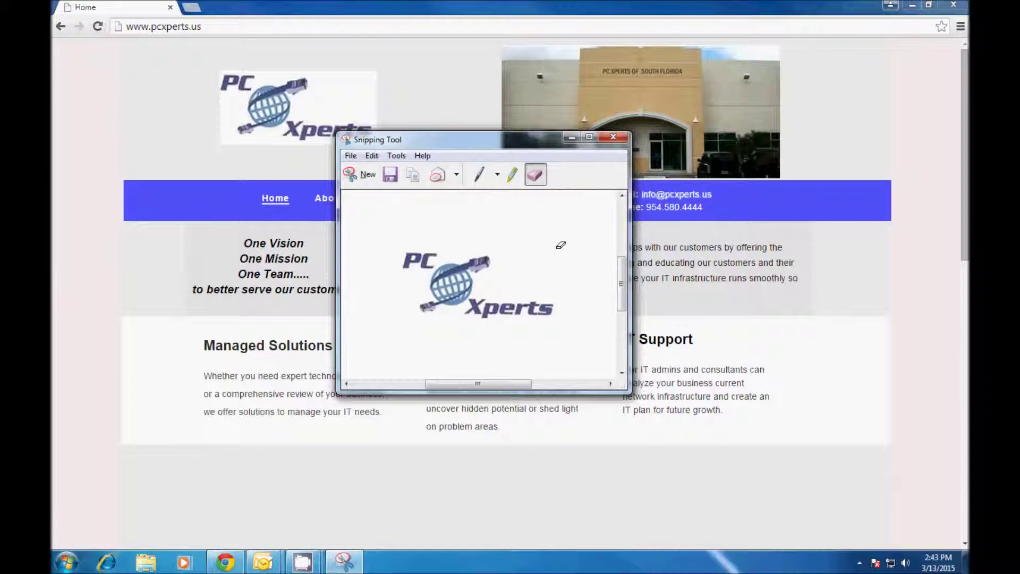
- Save the captured logo to the Desktop as a Portable Network Graphic (PNG) file named "PcXperts Image"
left_click(391, 174)
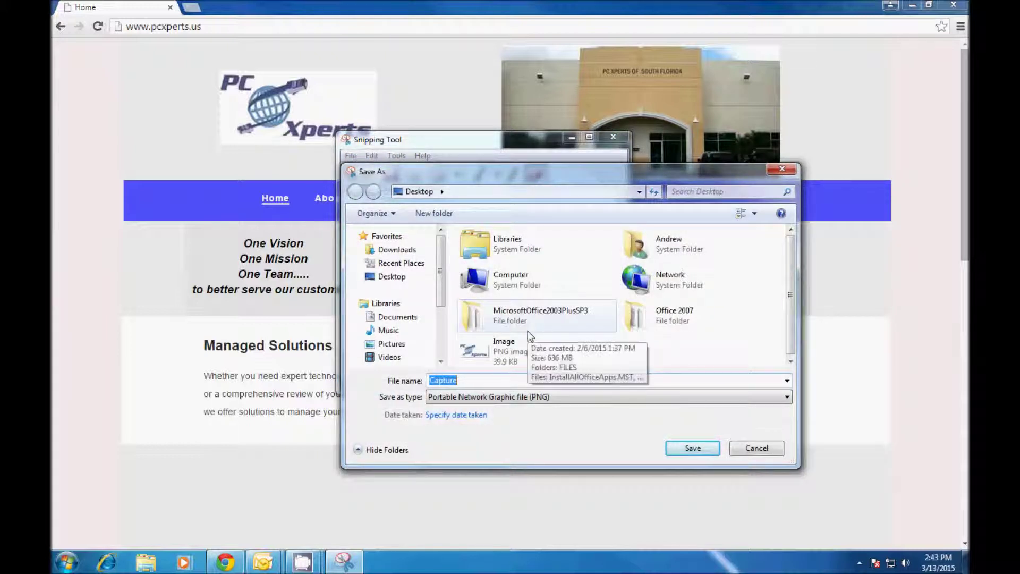
type("IM")
key("BackSpace")
key("BackSpace")
type("P")
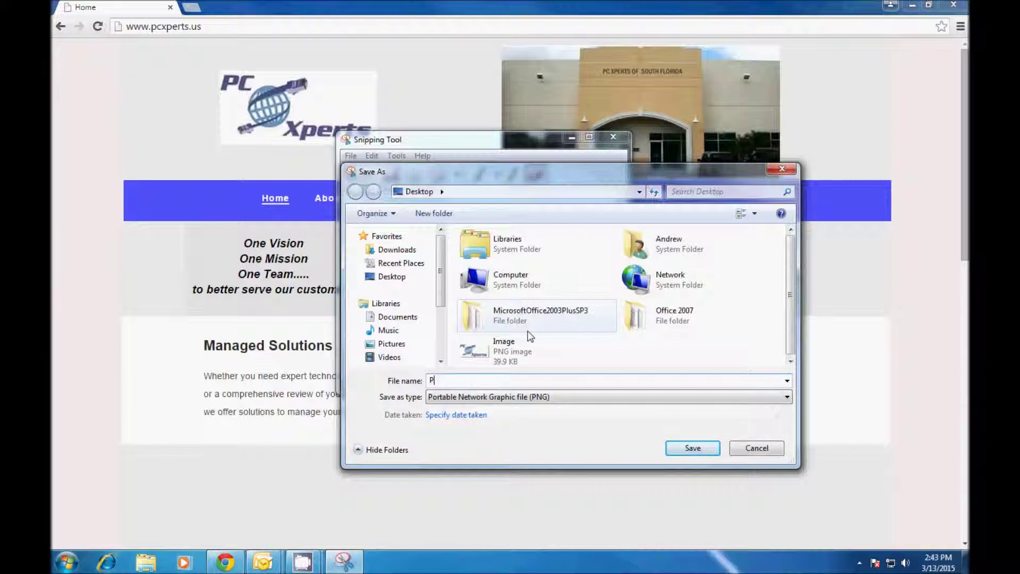
type("cXperts Image")
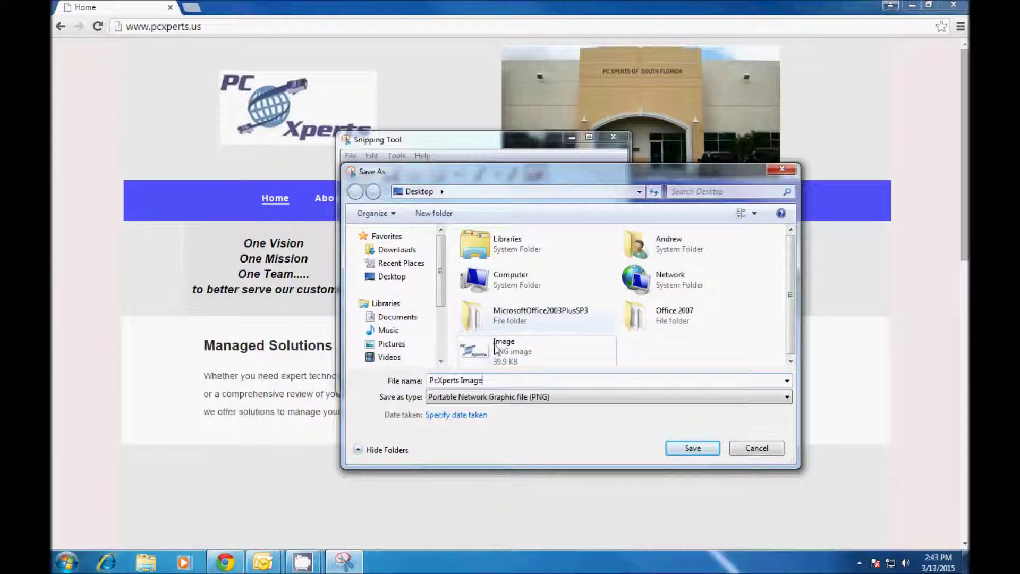
left_click(398, 276)
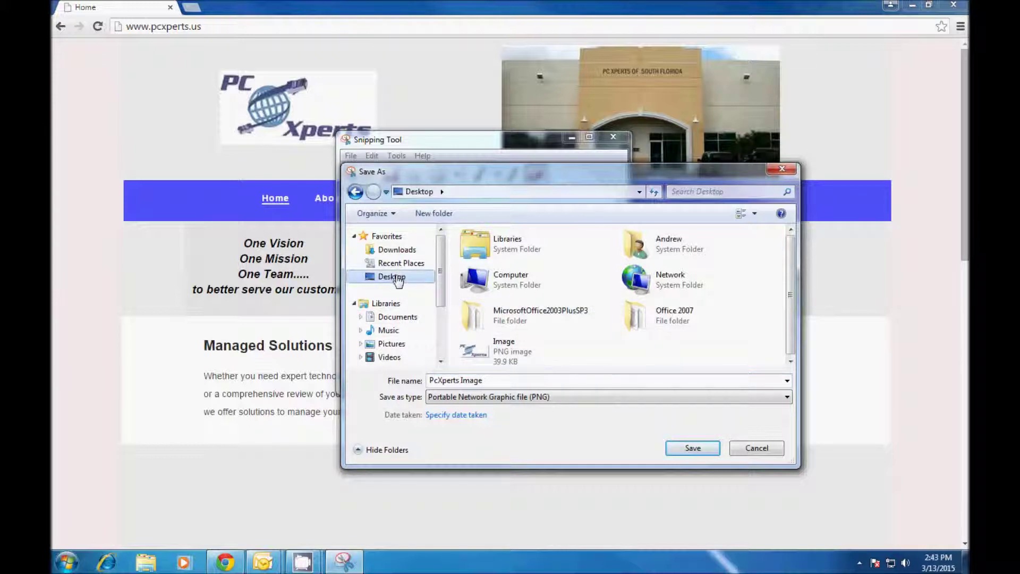
left_click(636, 397)
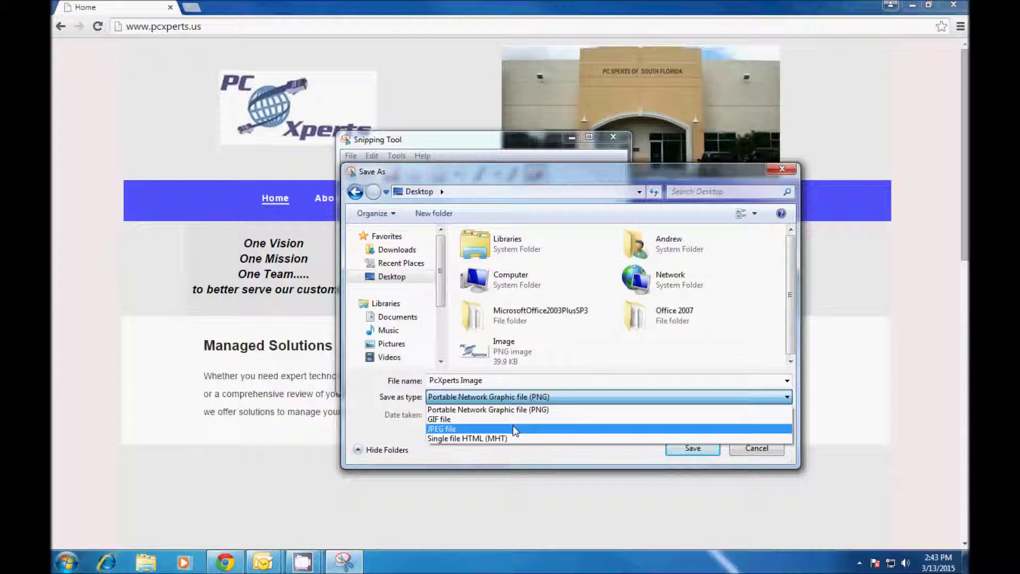
left_click(544, 397)
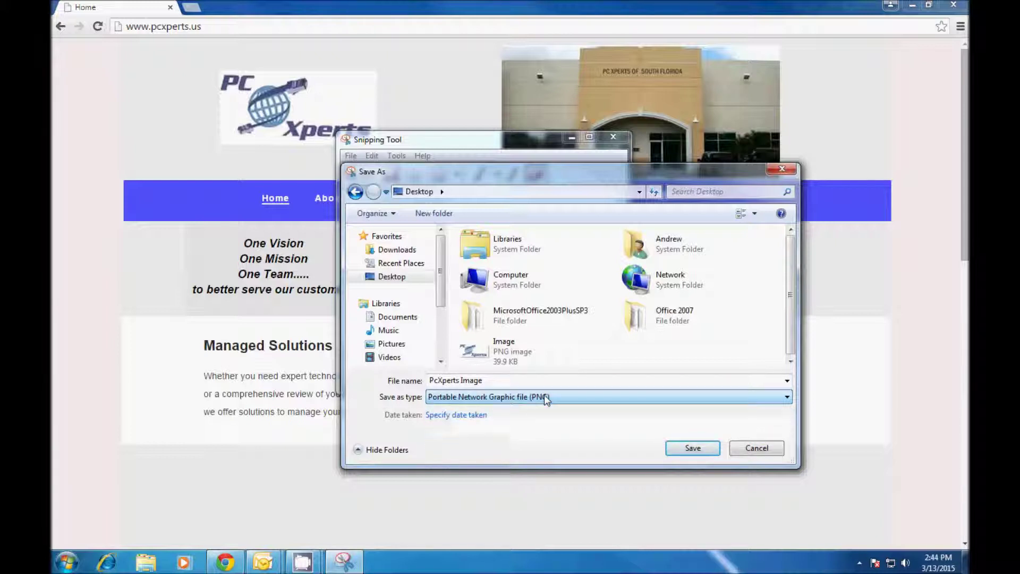
left_click(673, 450)
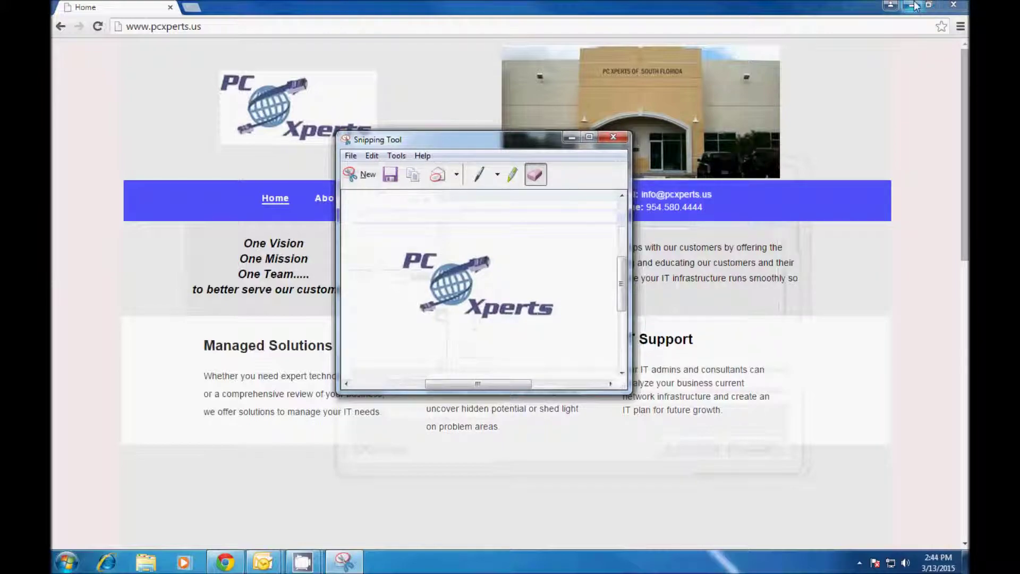
- Minimize the browser, open the saved "PcXperts Image" file from the desktop to view it, and close the viewer
left_click(914, 6)
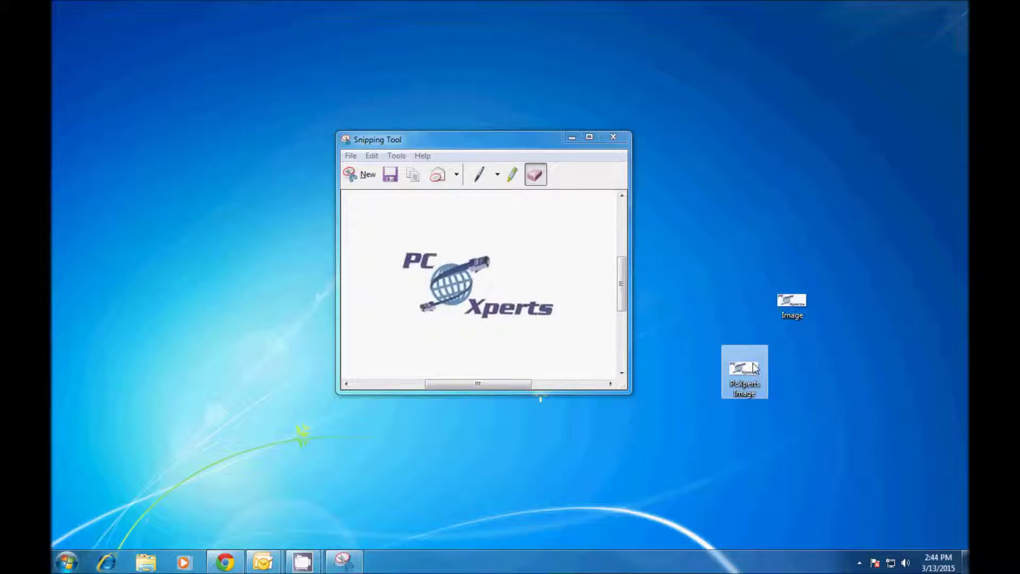
double_click(745, 374)
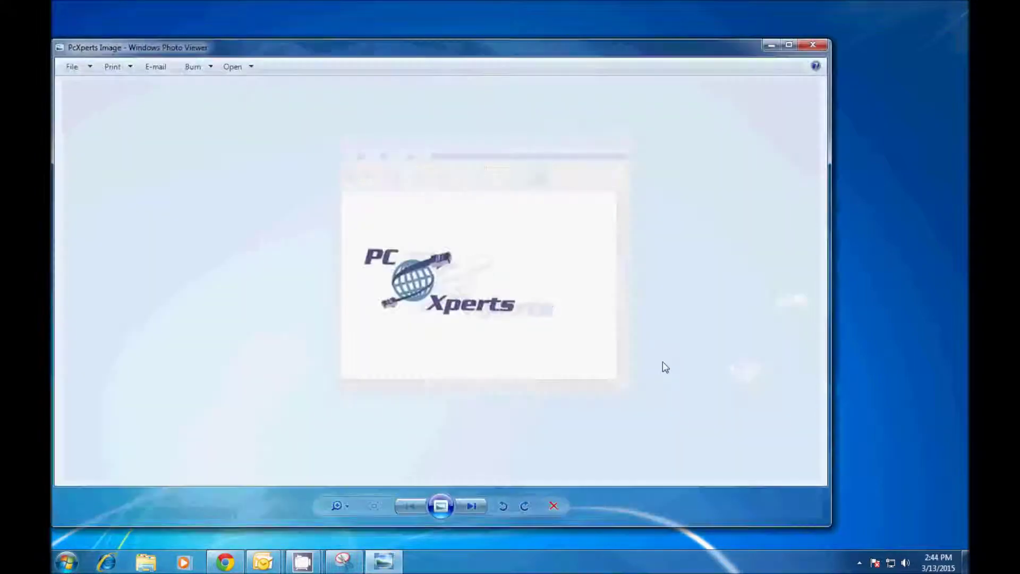
left_click(815, 46)
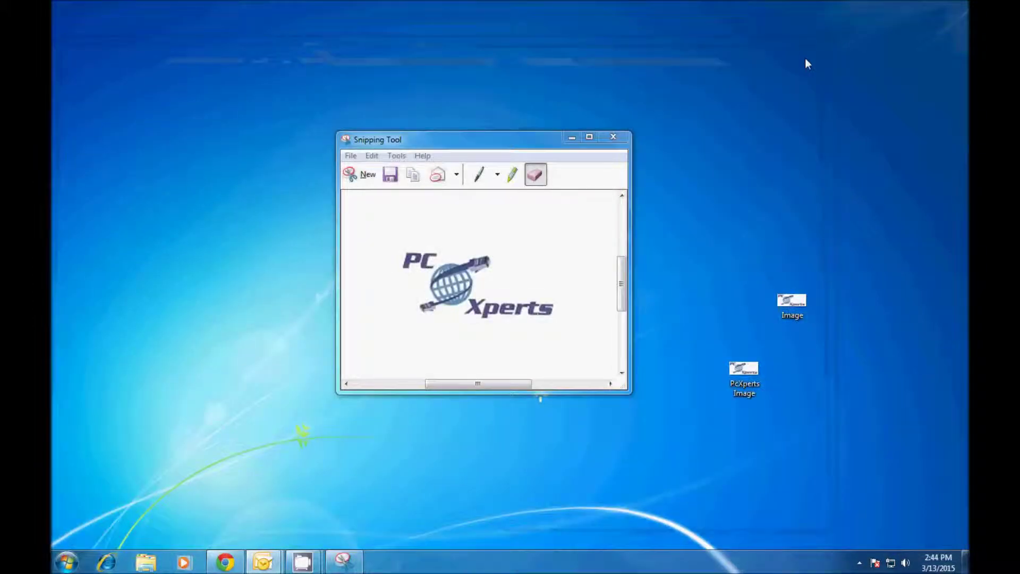
- Draft an e-mail from the snip with the logo in the message body and the recipient's address filled in, and discard it
left_click(457, 178)
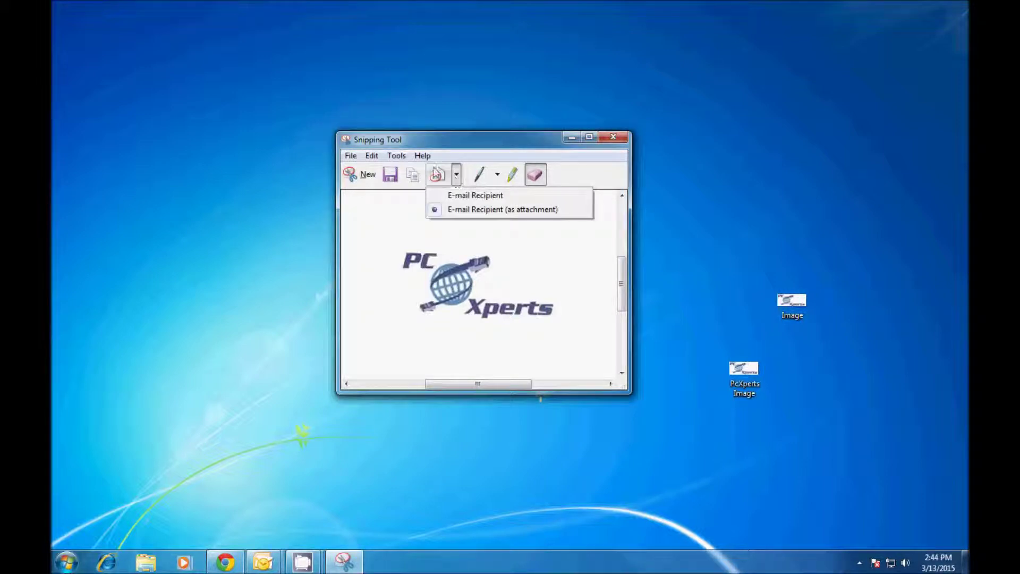
left_click(465, 197)
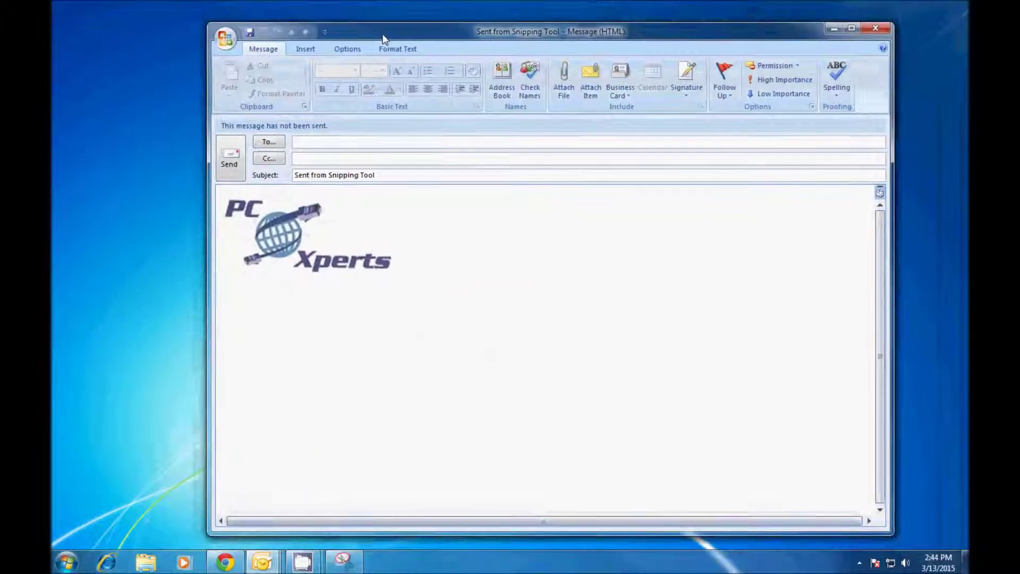
left_click(291, 225)
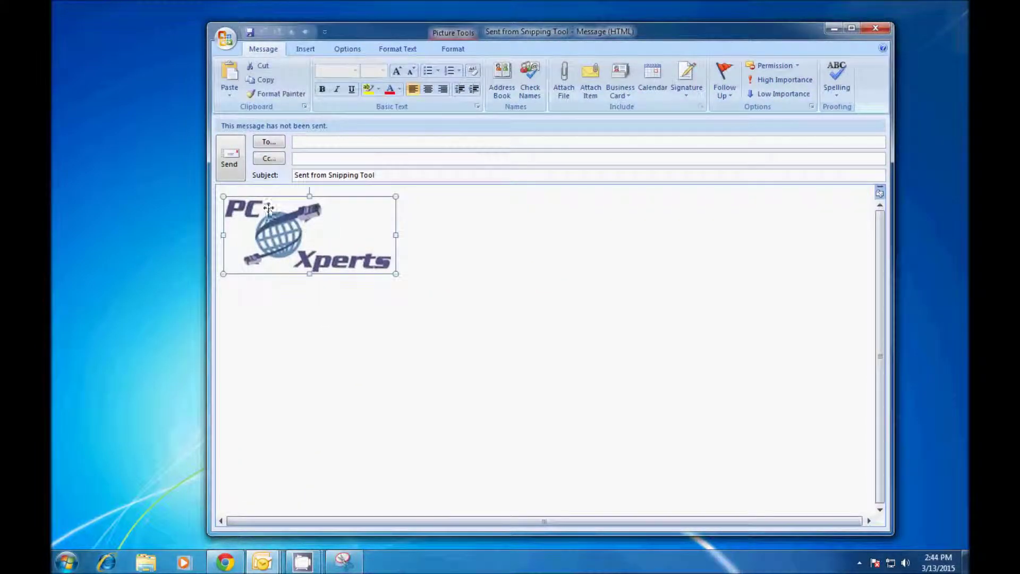
left_click(372, 176)
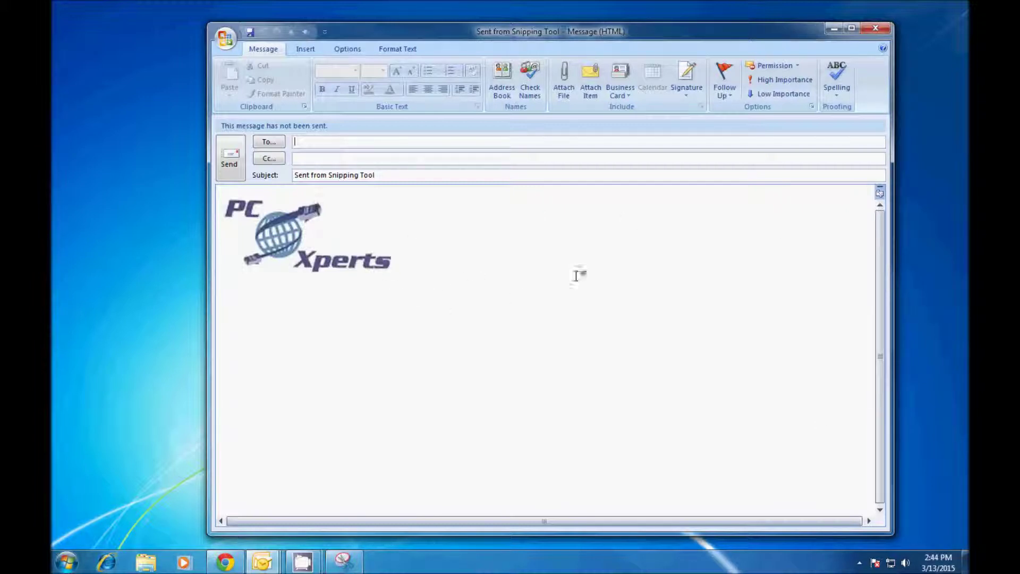
type("inf")
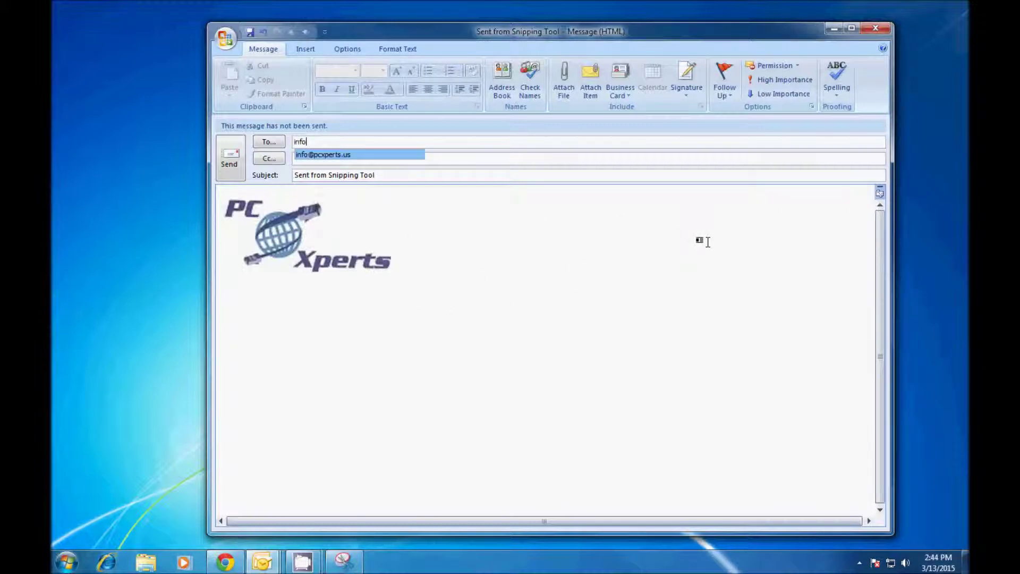
type("o")
key("Return")
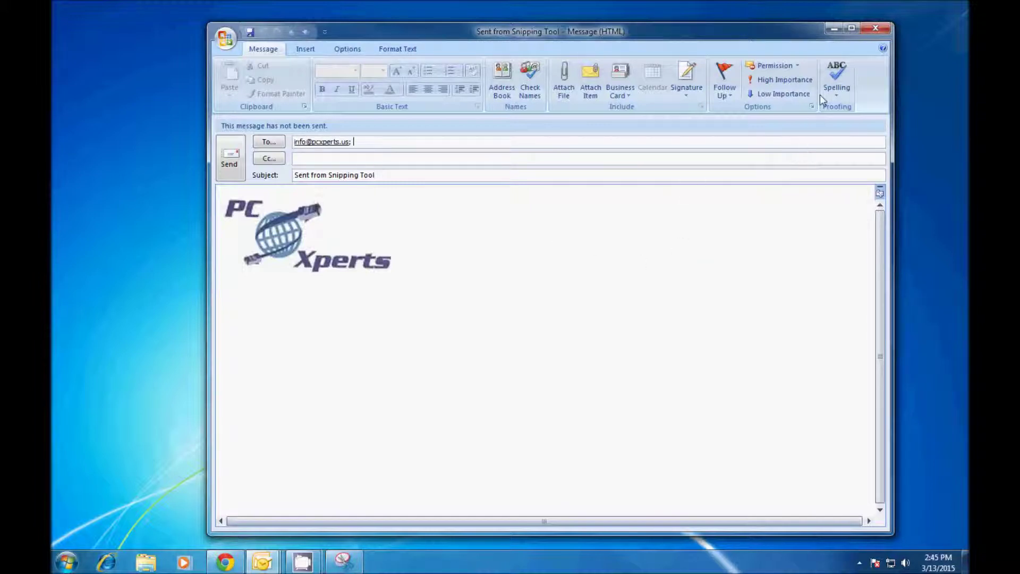
left_click(876, 31)
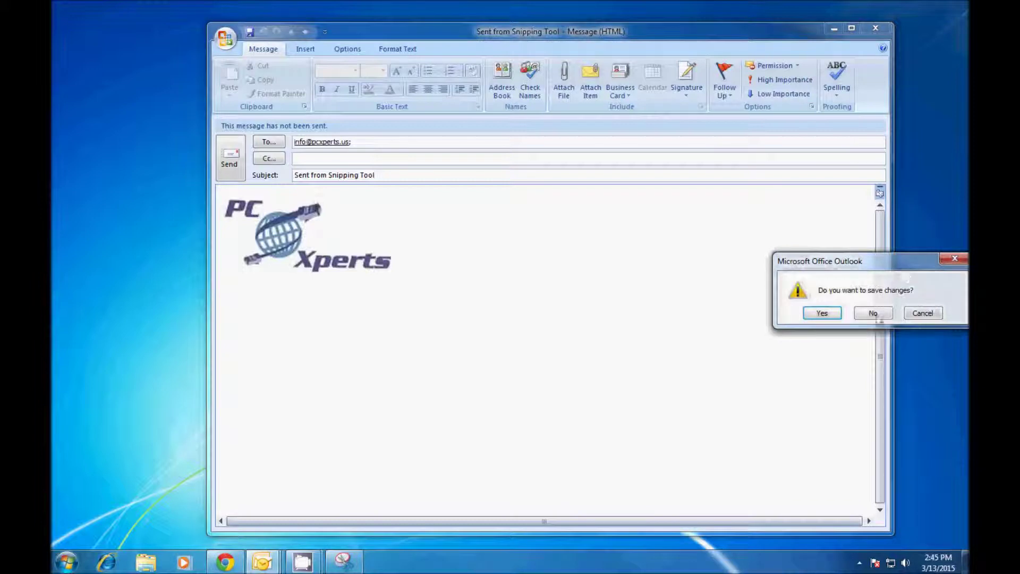
left_click(874, 312)
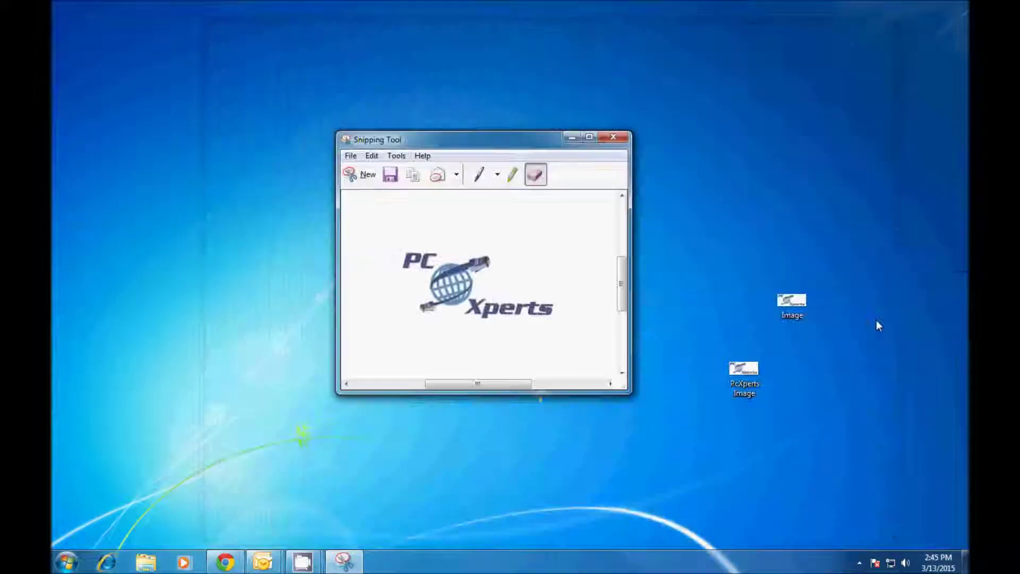
- Create an e-mail from the snip with the logo as an attachment, check its subject and attachment fields, and close the message
left_click(457, 174)
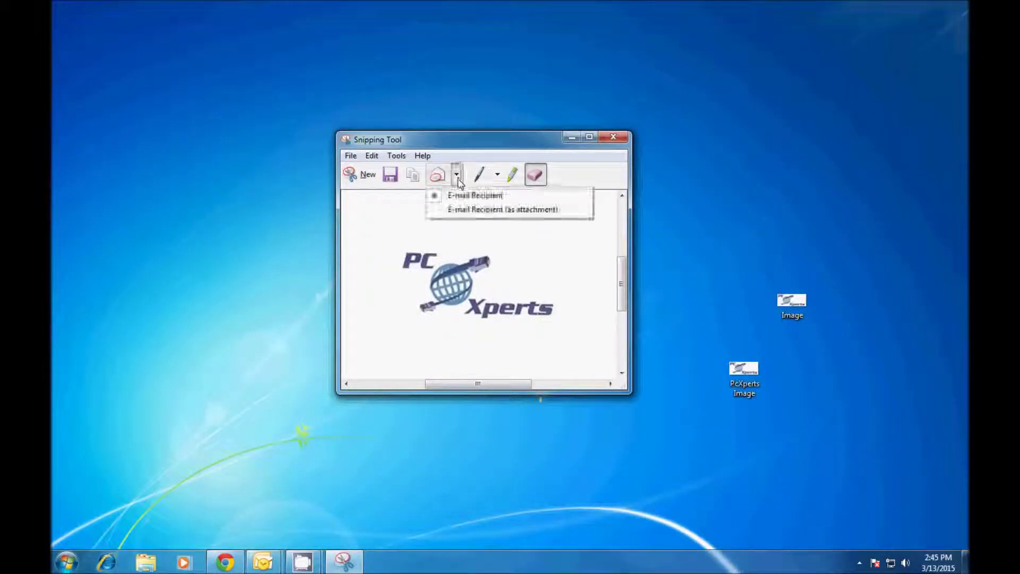
left_click(511, 212)
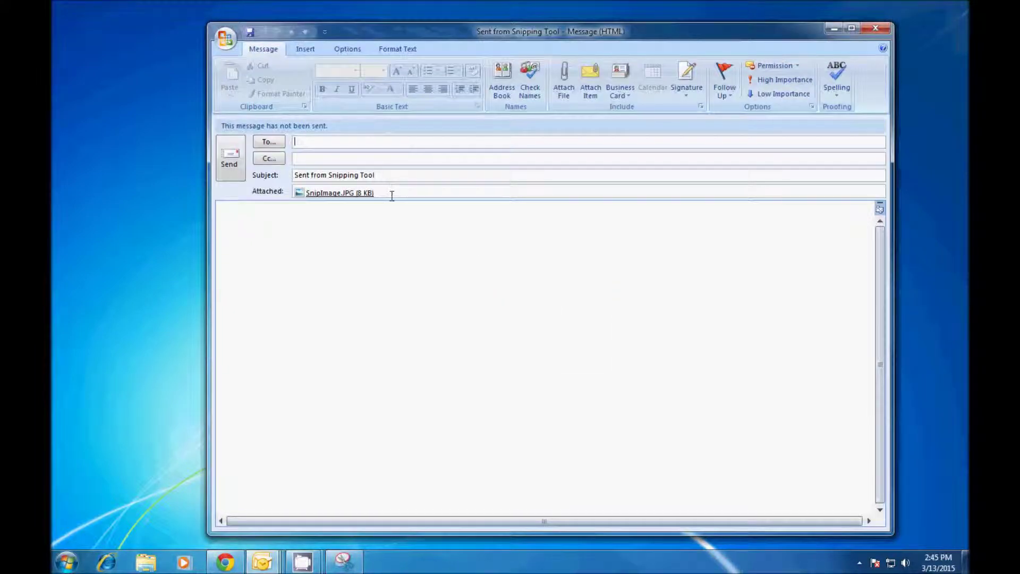
left_click(375, 193)
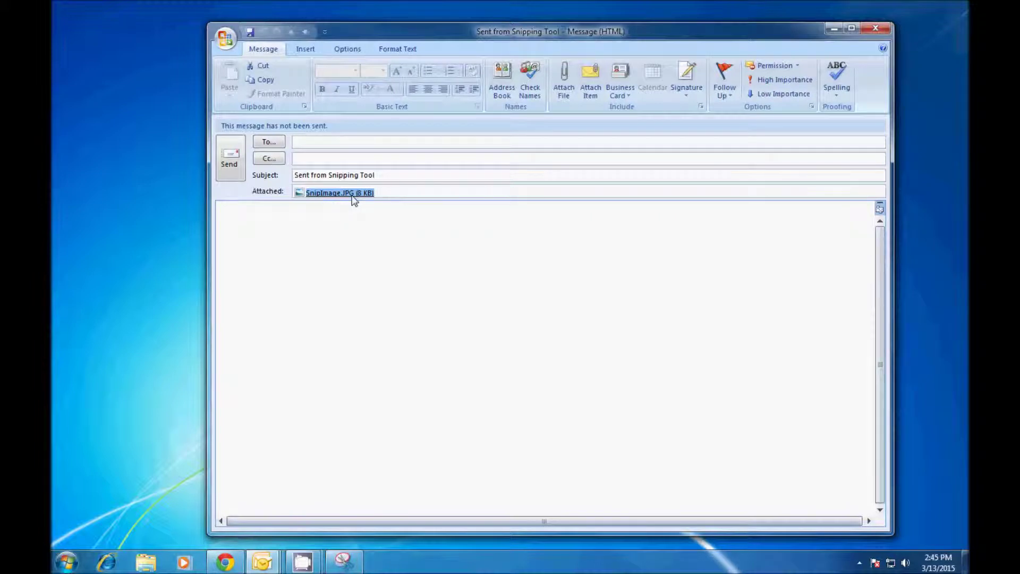
left_click(320, 175)
left_click_drag(295, 175, 385, 177)
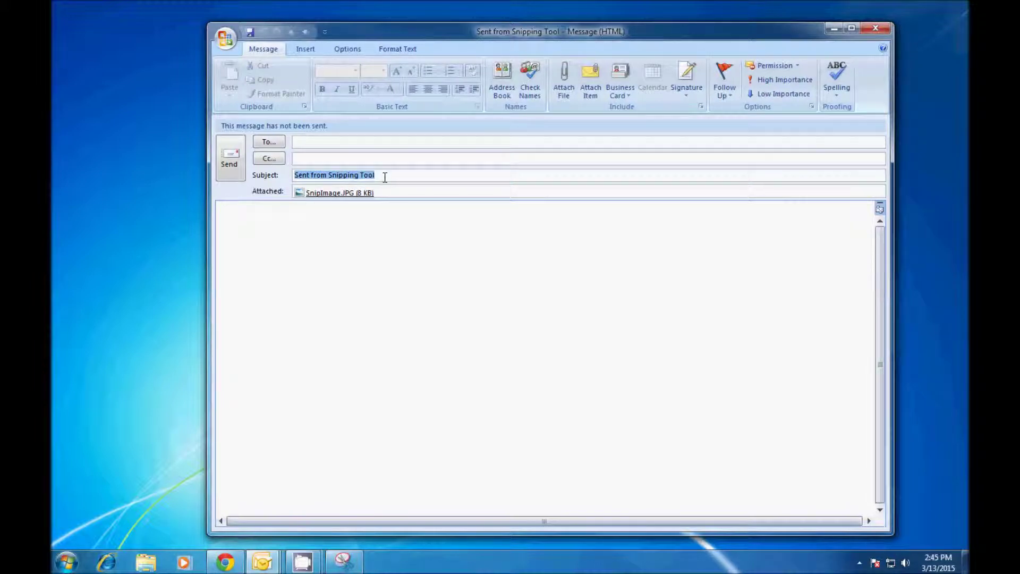
left_click(407, 236)
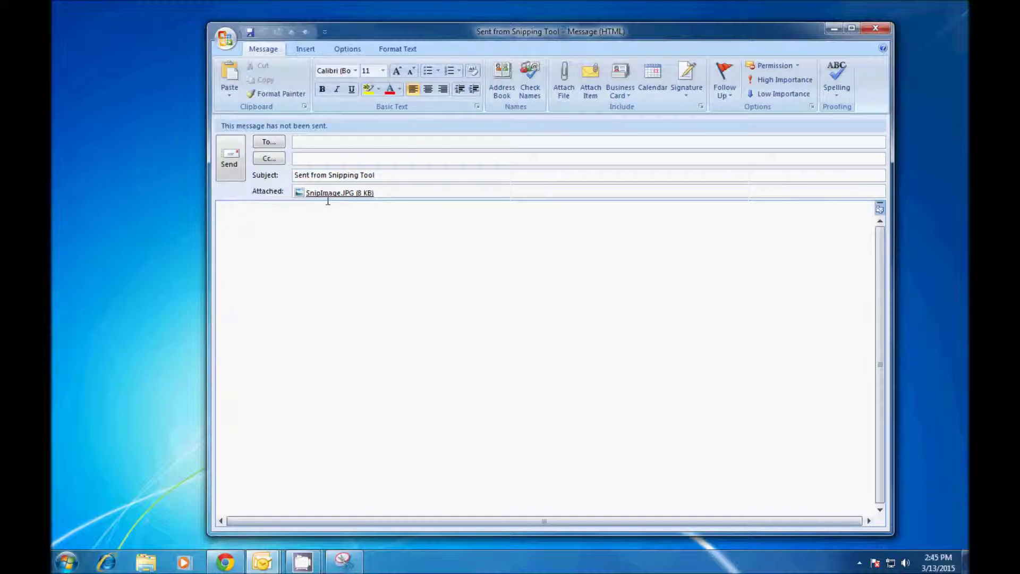
left_click(330, 140)
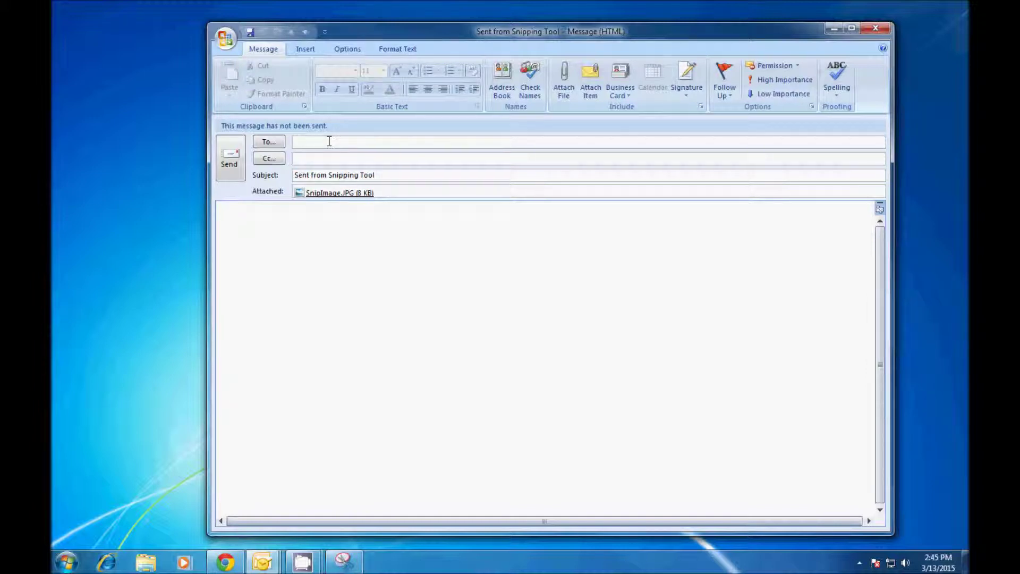
left_click(875, 30)
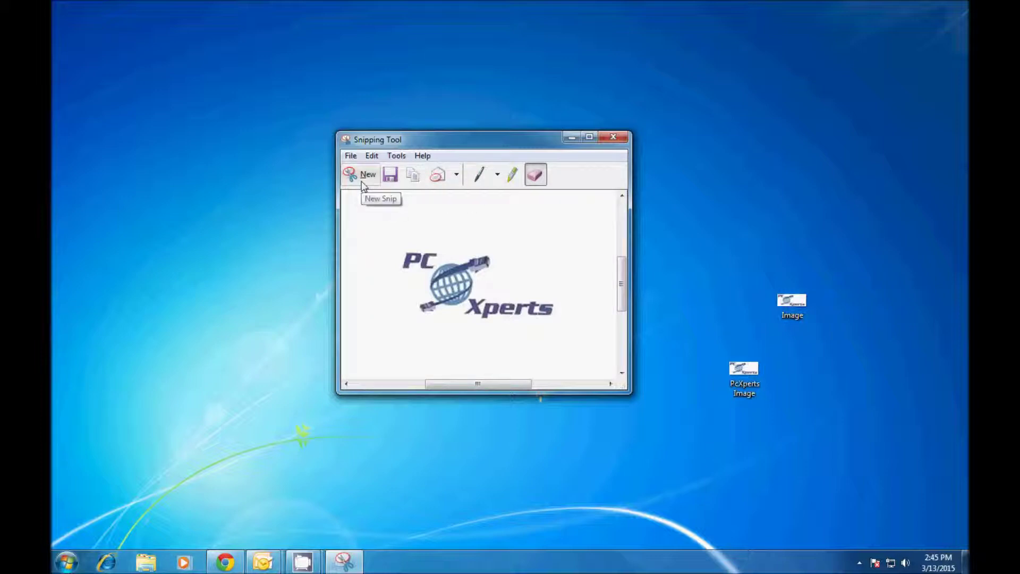
- Bring back the website and capture a roughly triangular free-form snip of the building entrance, moving the snip window lower on the page
left_click(224, 562)
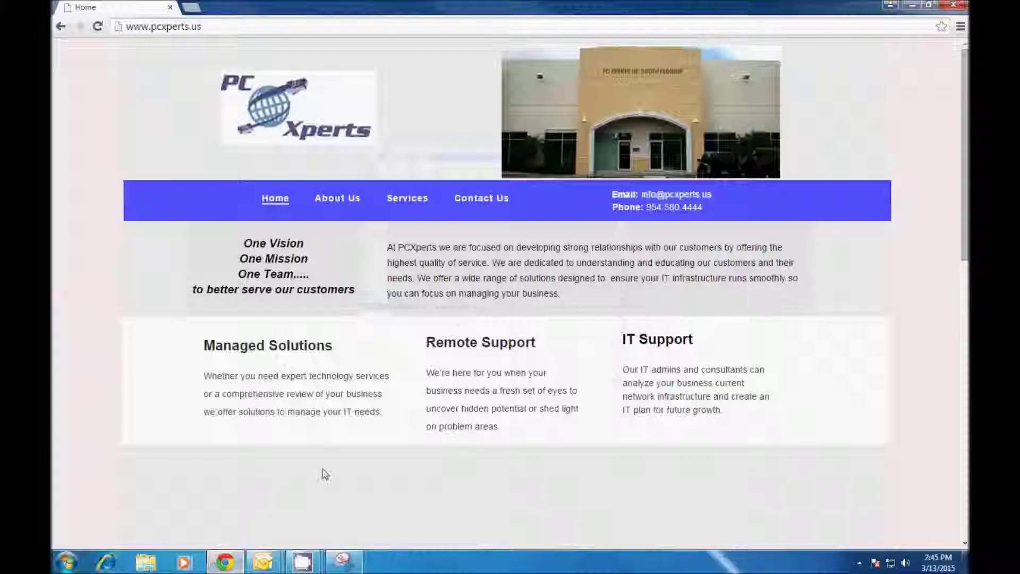
left_click(343, 562)
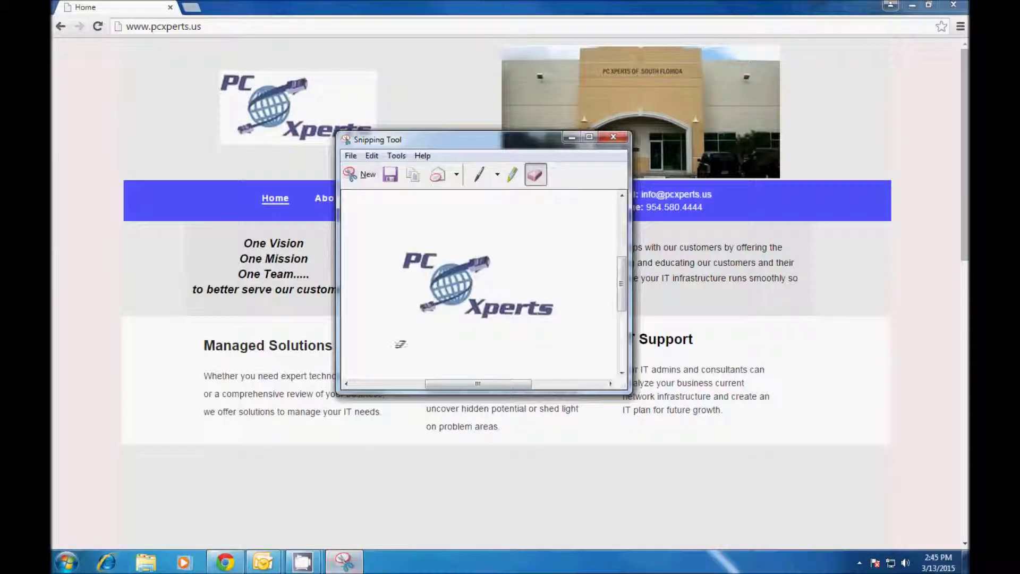
left_click(362, 180)
left_click(477, 249)
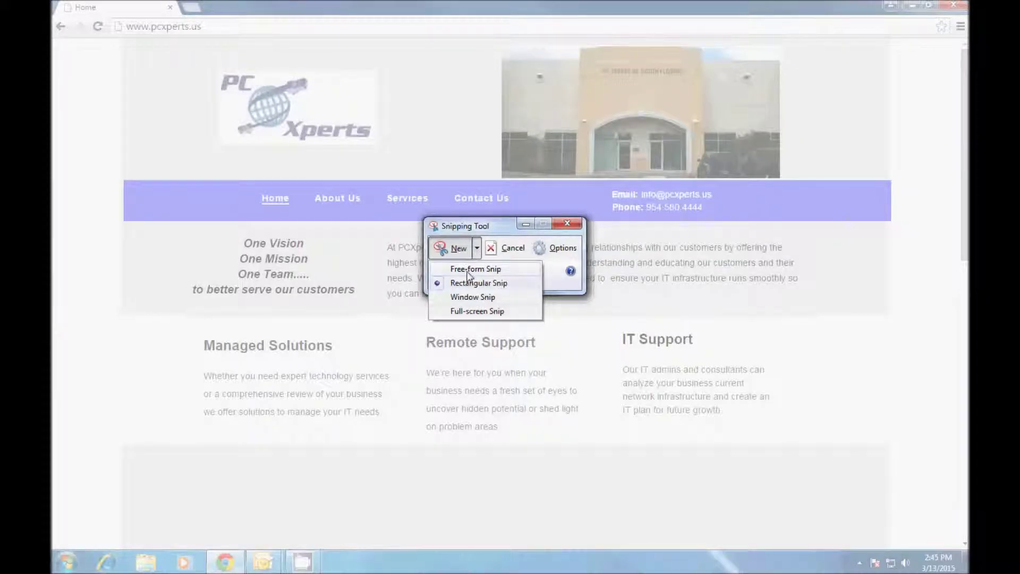
left_click(468, 271)
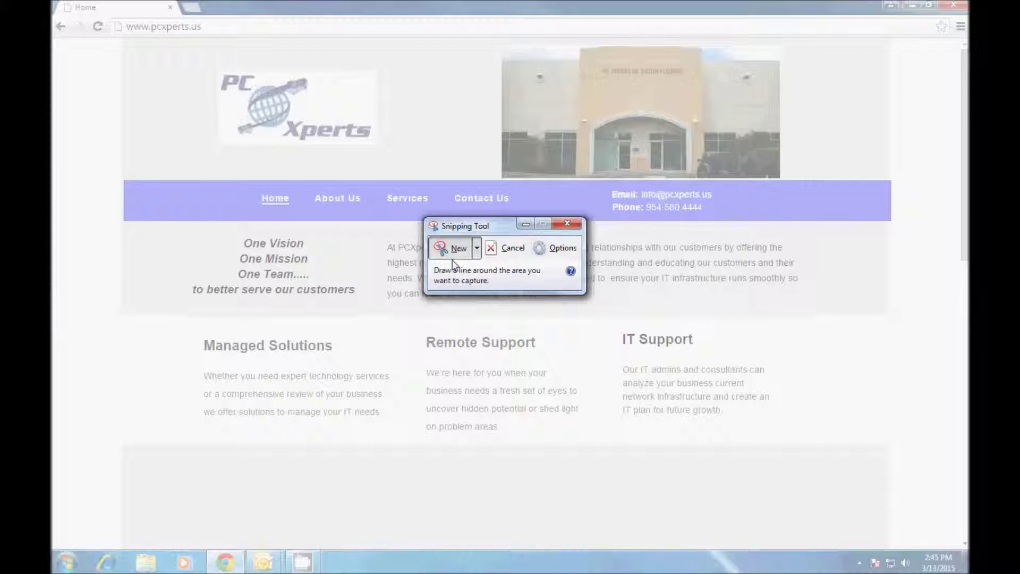
mouse_move(629, 81)
left_mouse_down()
mouse_move(570, 154)
mouse_move(729, 149)
mouse_move(629, 81)
left_mouse_up()
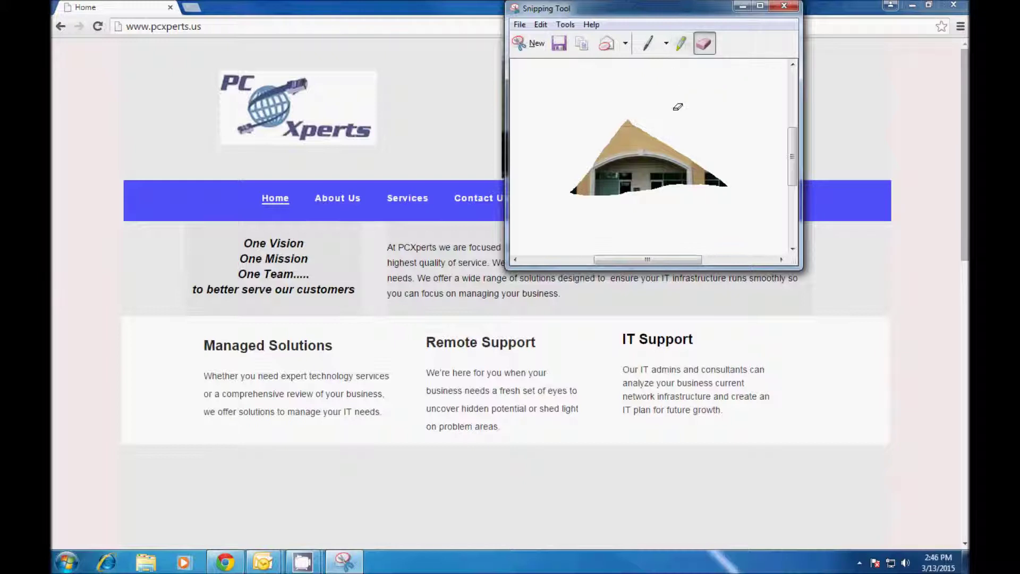
left_click_drag(671, 16, 599, 109)
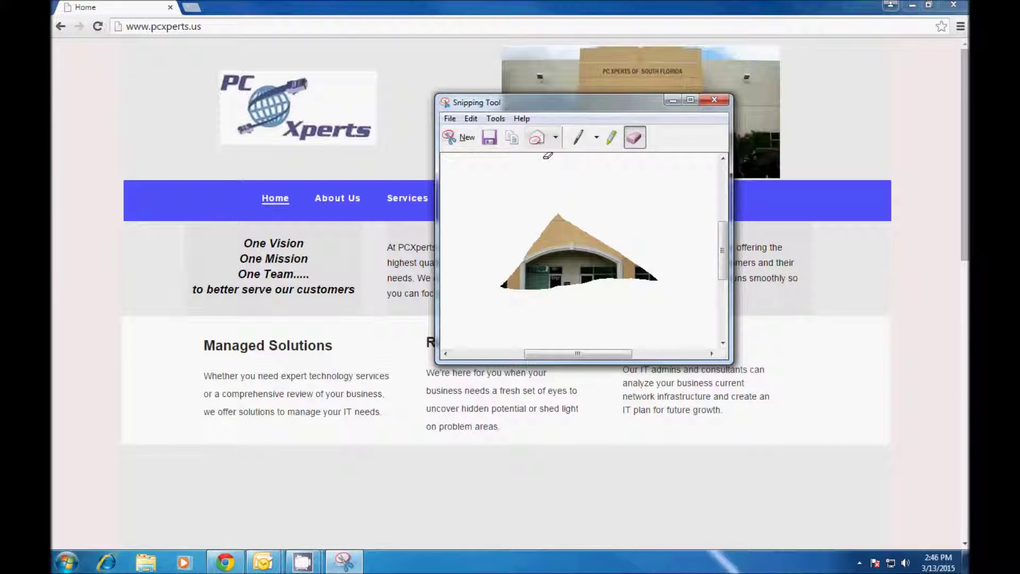
- Capture the browser window showing the website with a Window Snip and look over the result
left_click(450, 140)
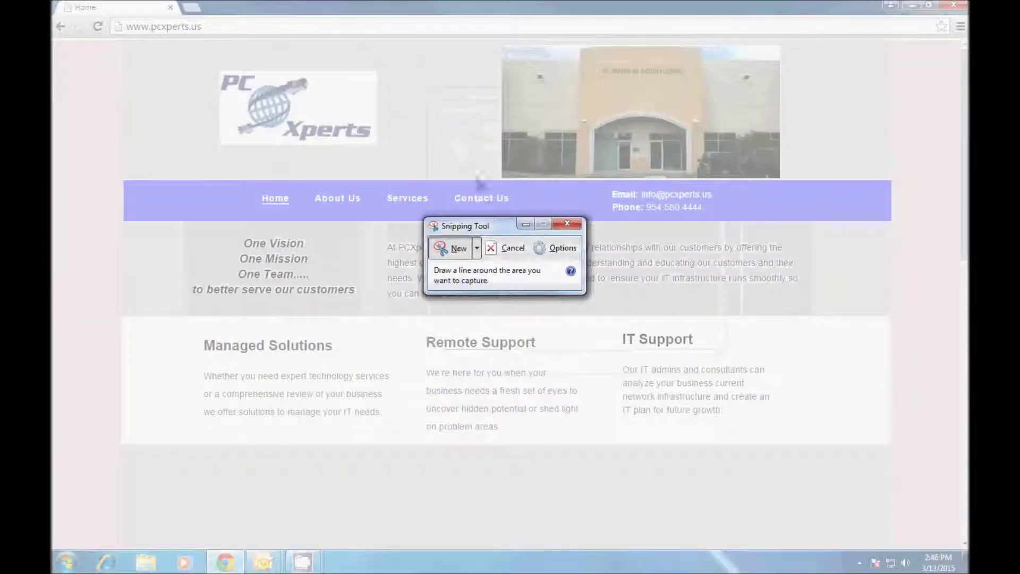
left_click(477, 248)
left_click(471, 300)
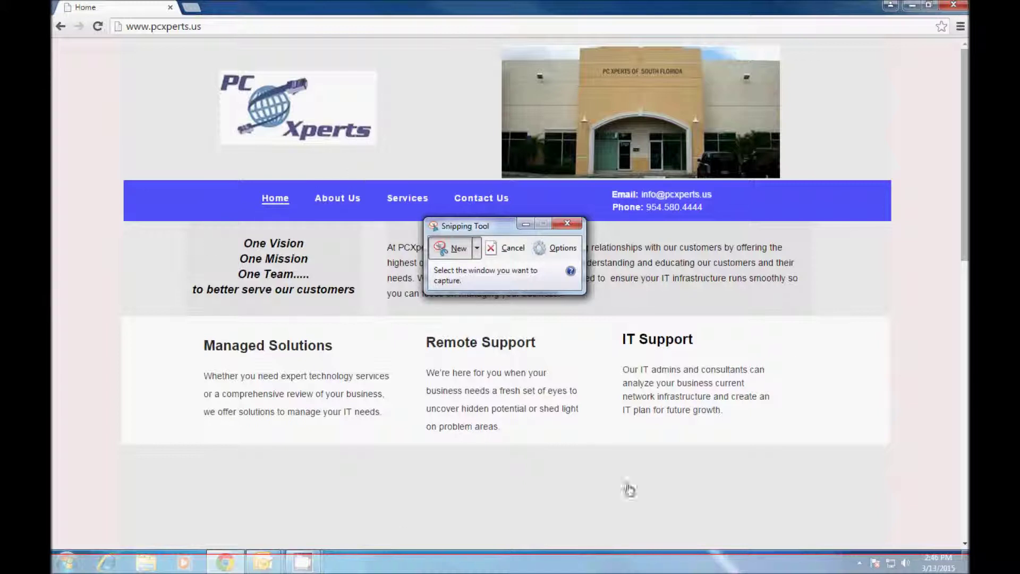
left_click(250, 338)
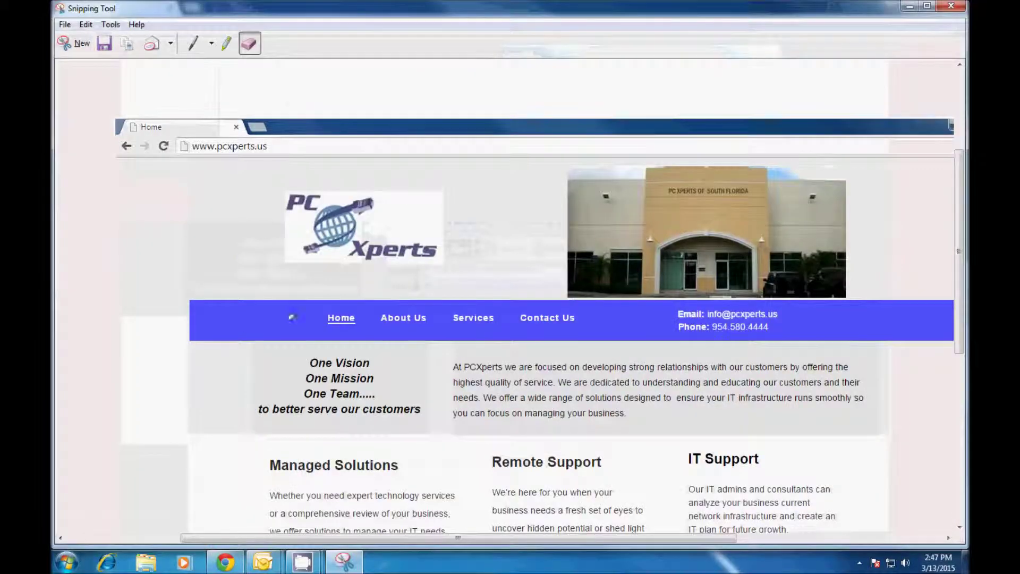
scroll(329, 287, "down", 1)
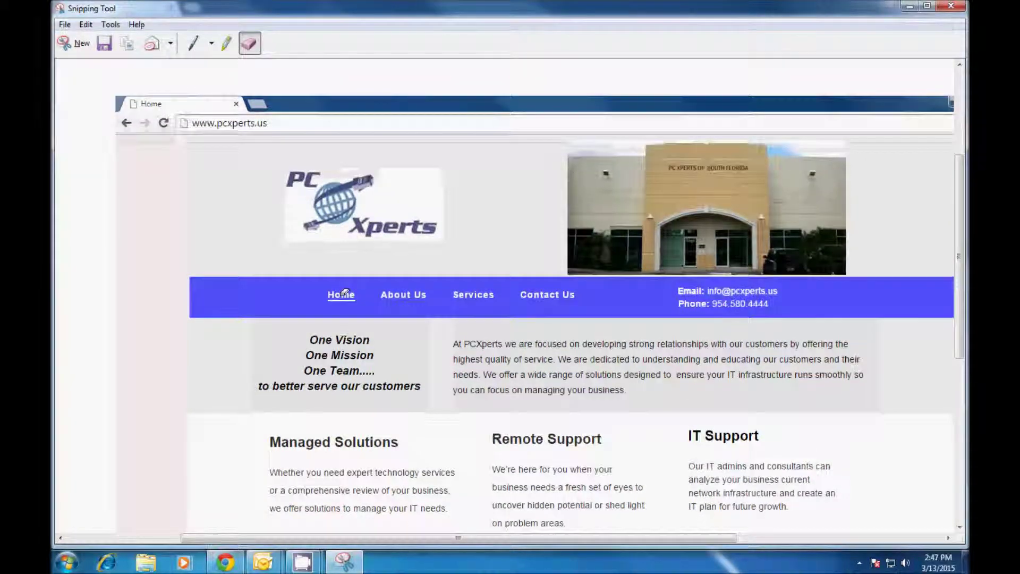
scroll(344, 292, "up", 2)
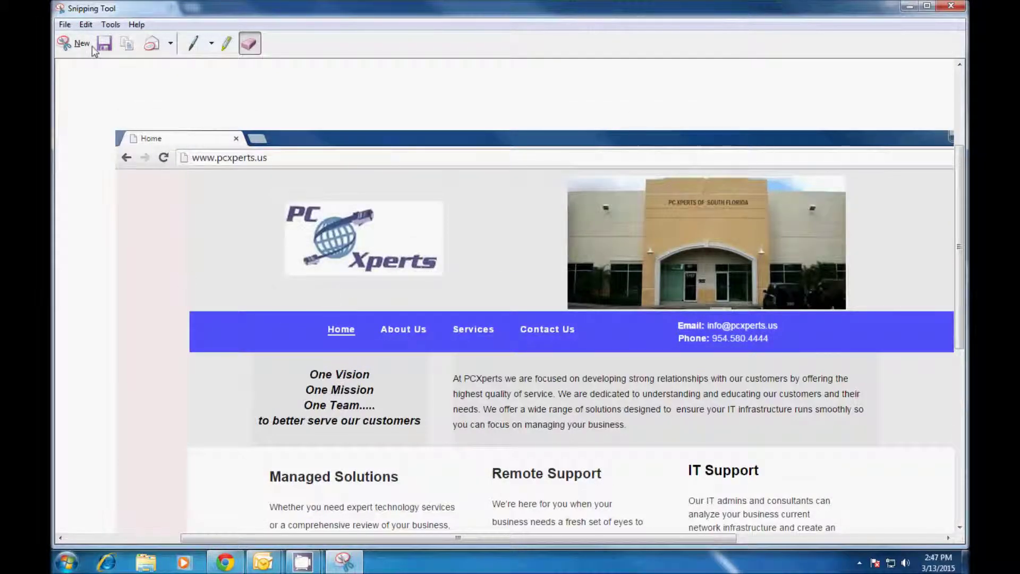
- Capture the entire screen with a new Full-screen Snip
left_click(79, 43)
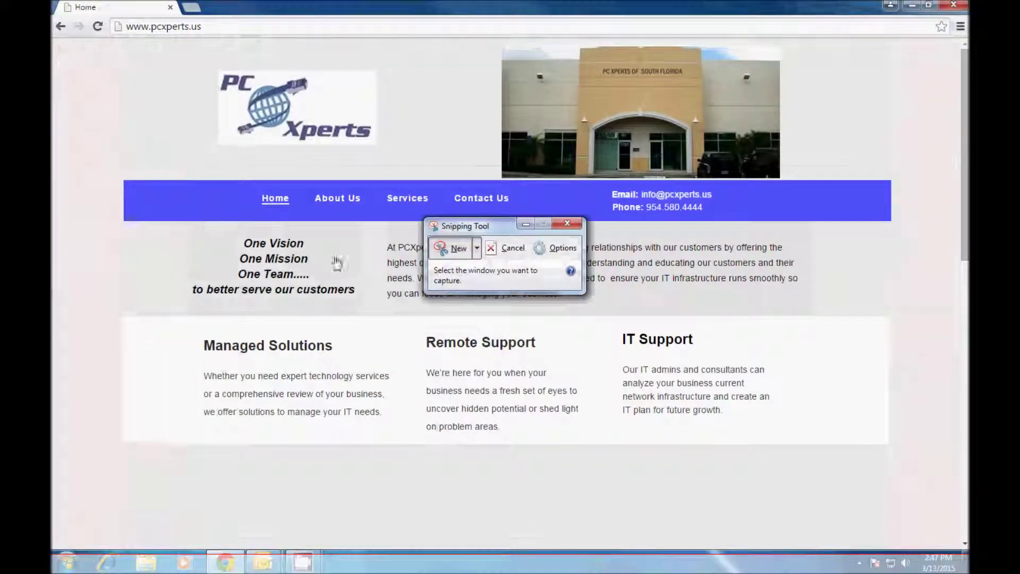
left_click(478, 254)
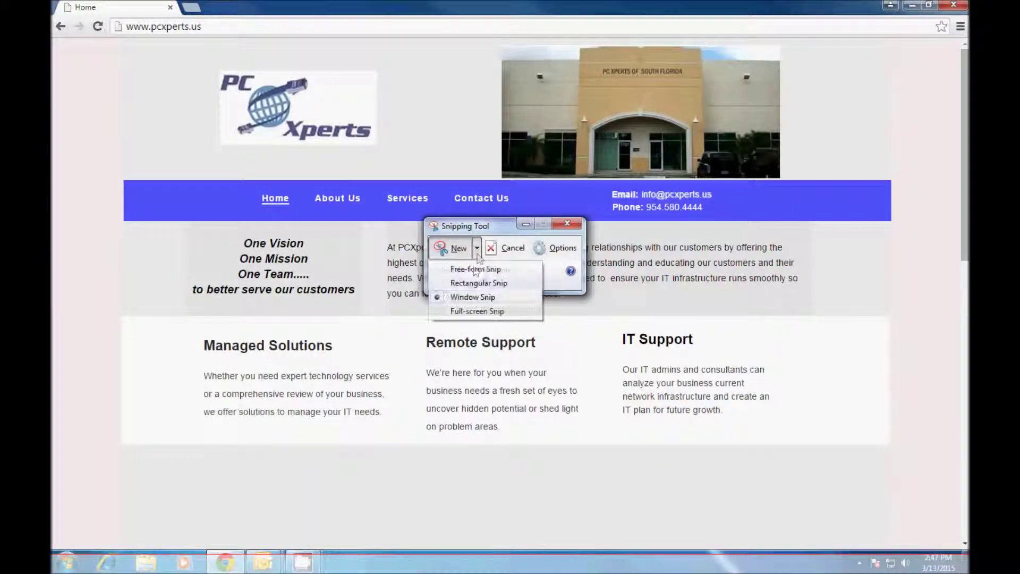
left_click(470, 313)
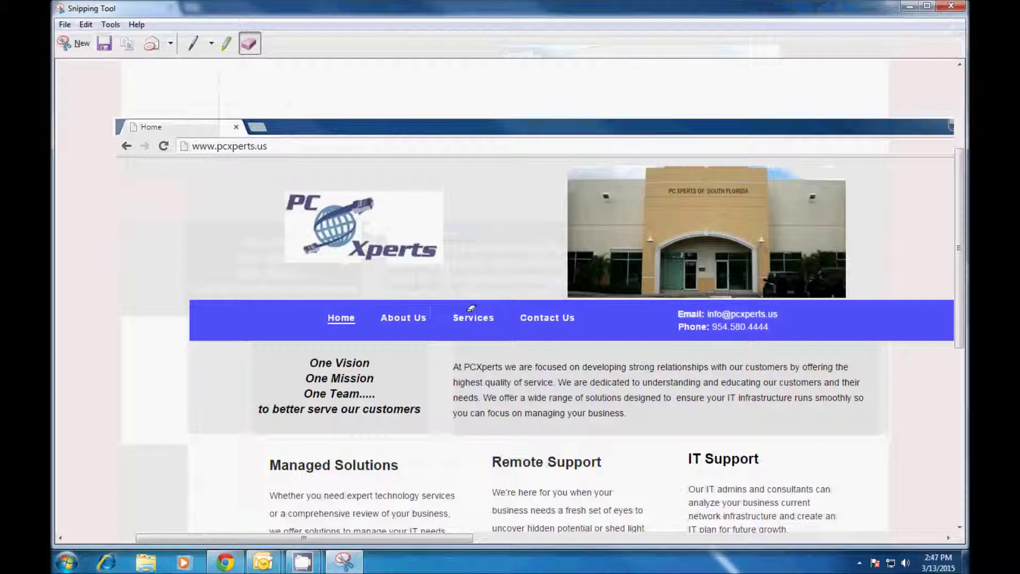